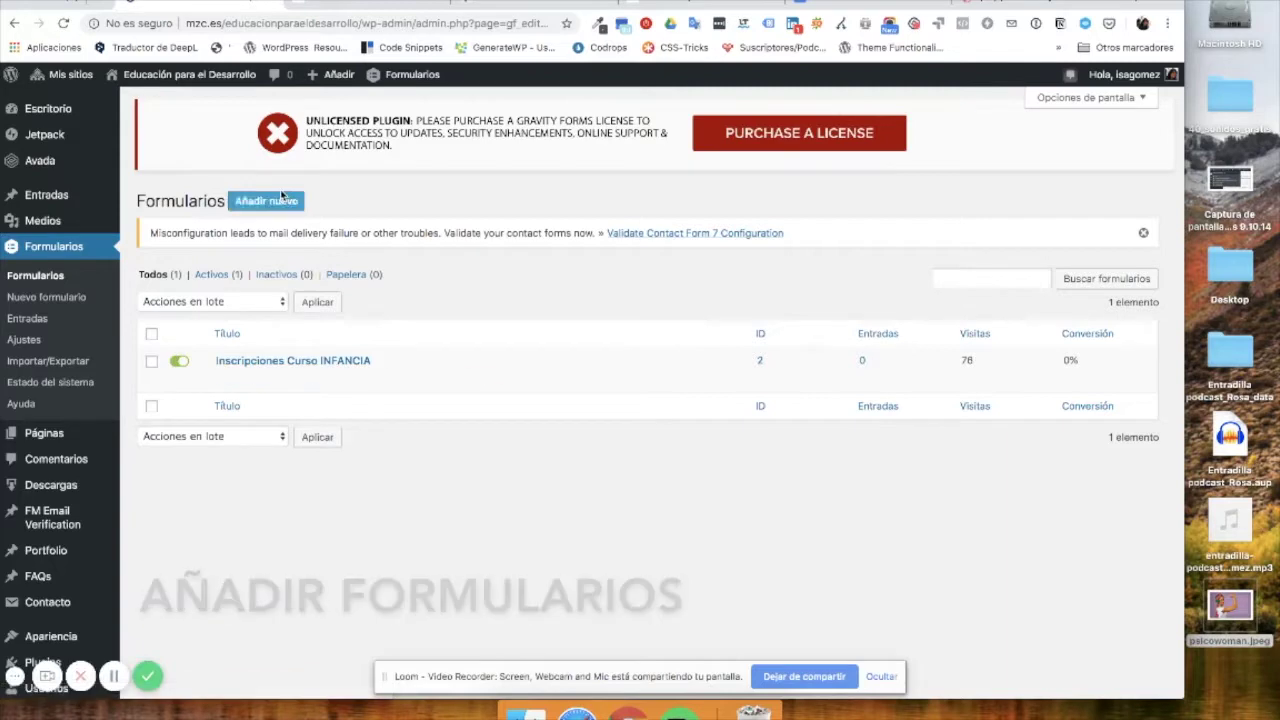
Step: Create a new form titled "testing"
click(275, 203)
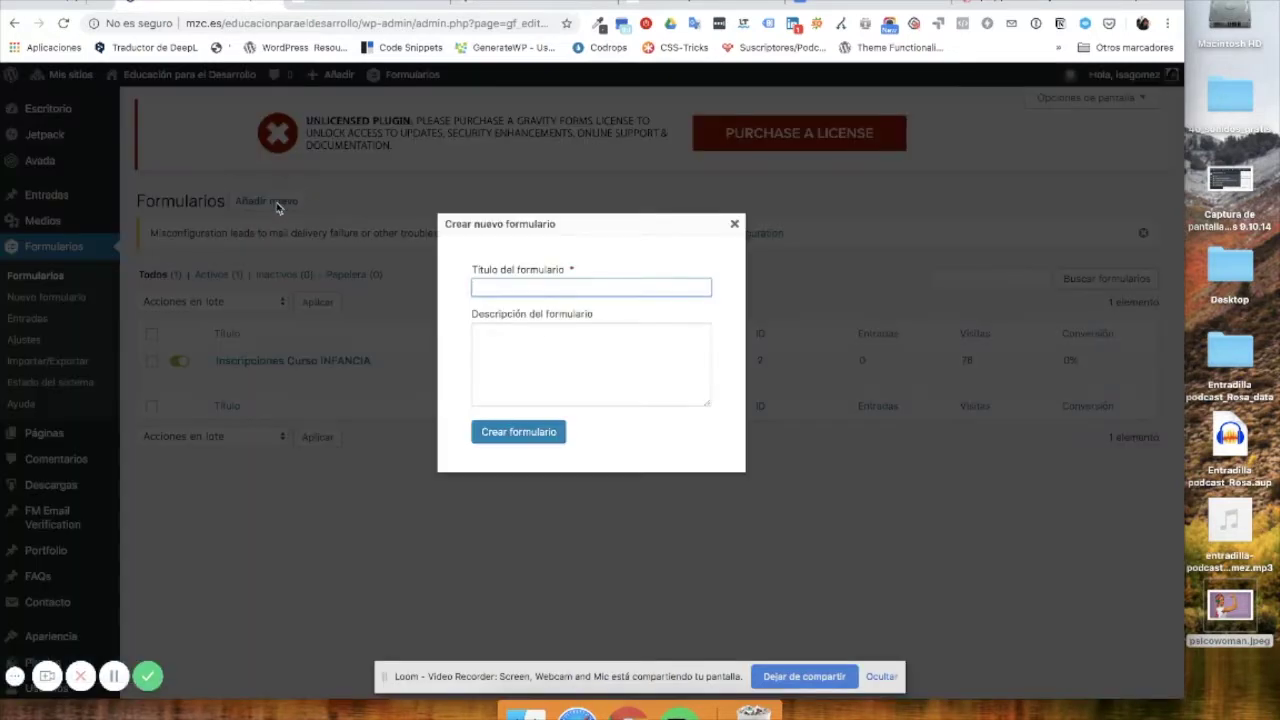
text(testing)
click(500, 433)
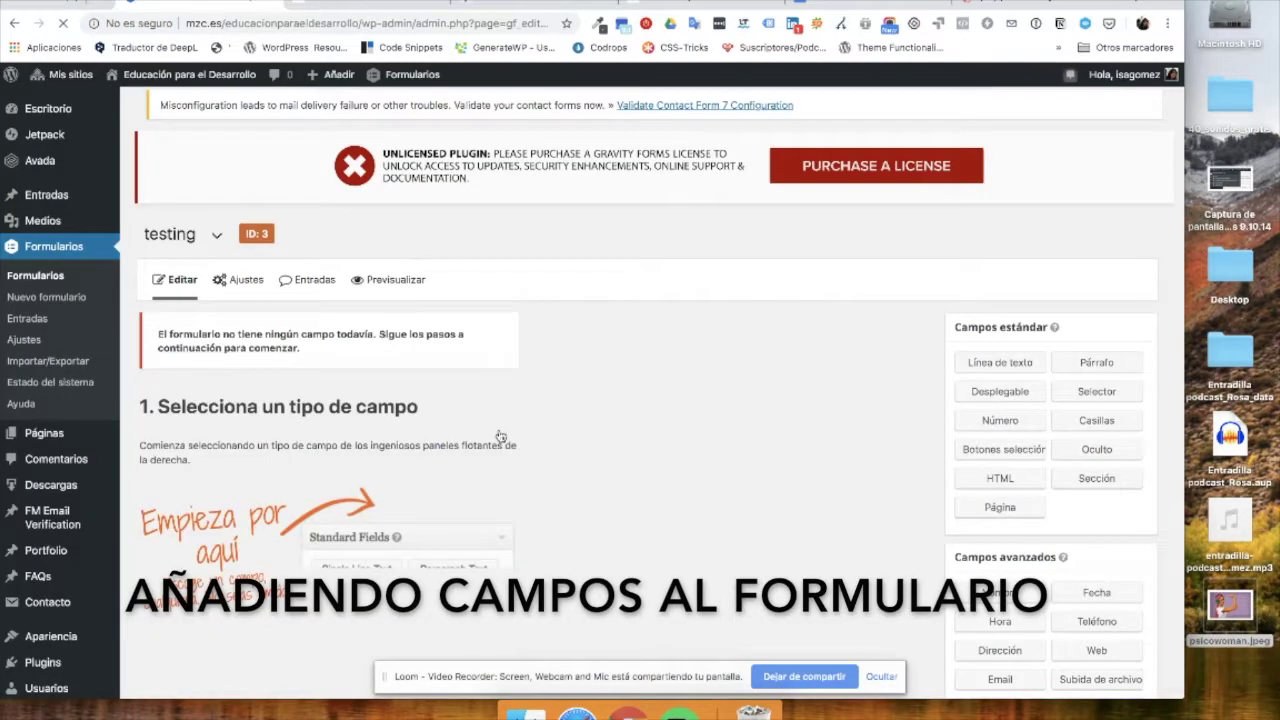
Step: Add a single-line text field (Línea de texto) to the form, label it "Nombre" and make it required
scroll(617, 404, down, 2)
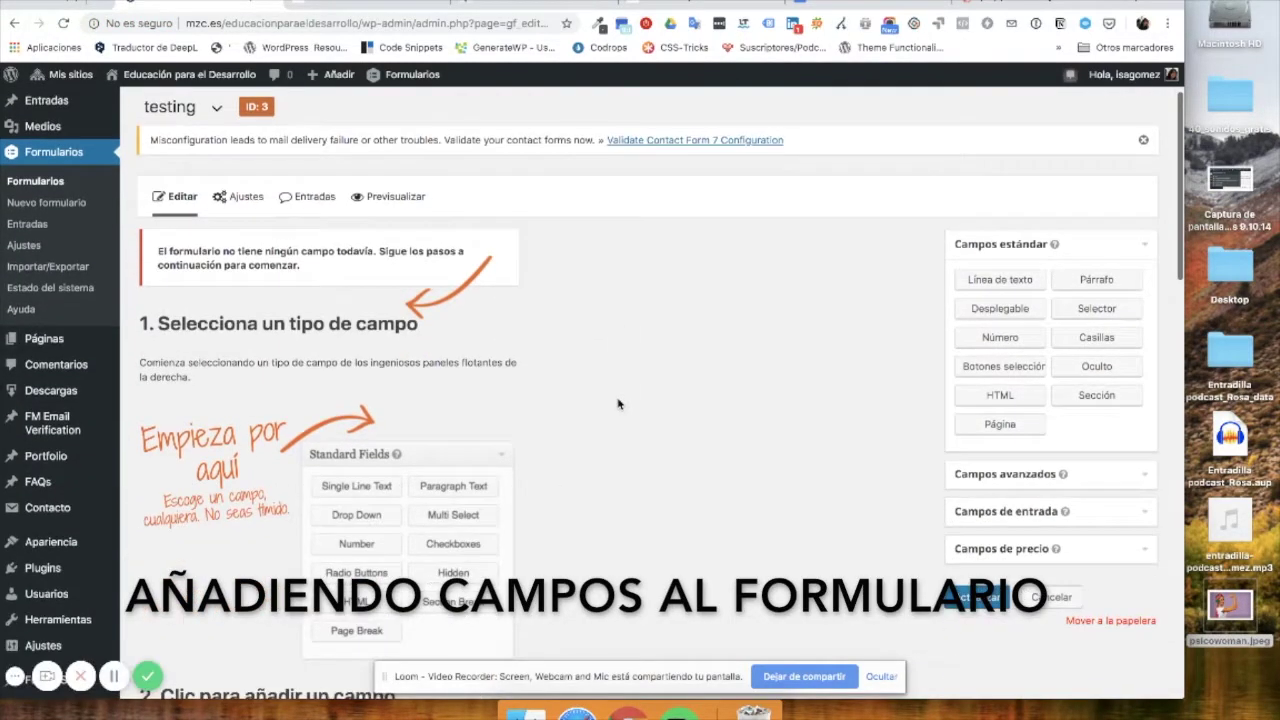
scroll(617, 404, down, 2)
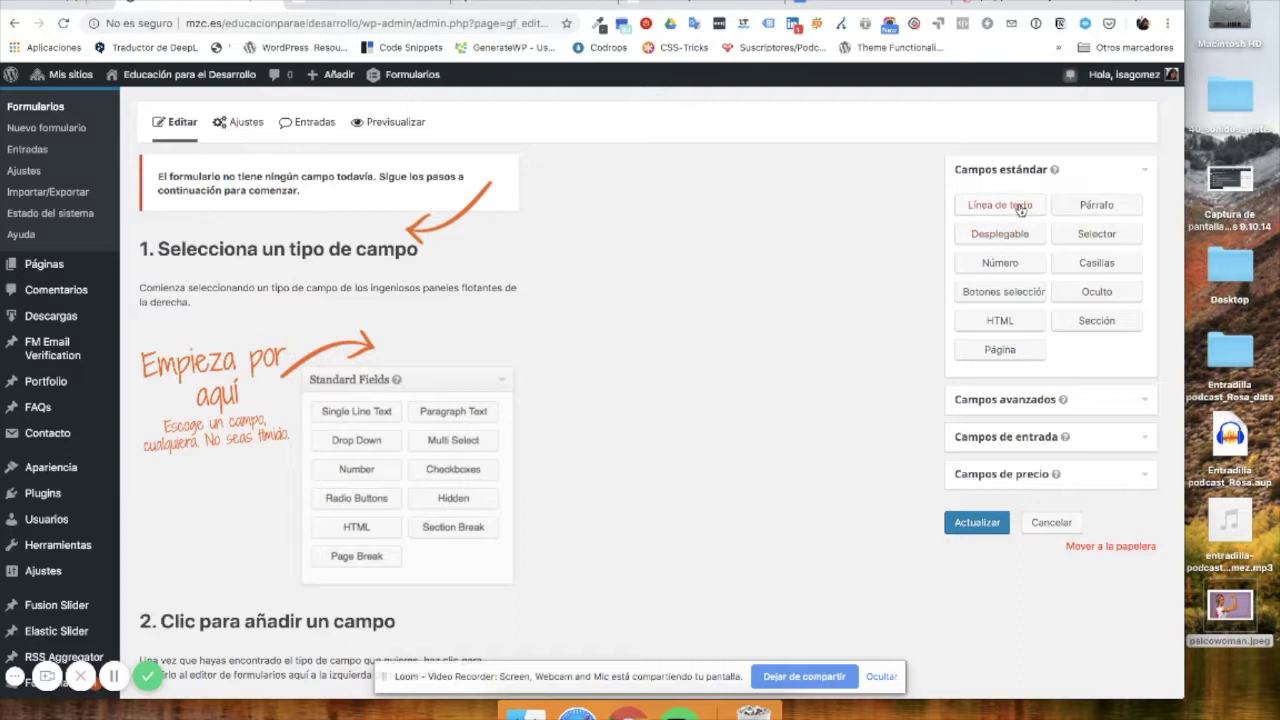
drag(1019, 207, 400, 276)
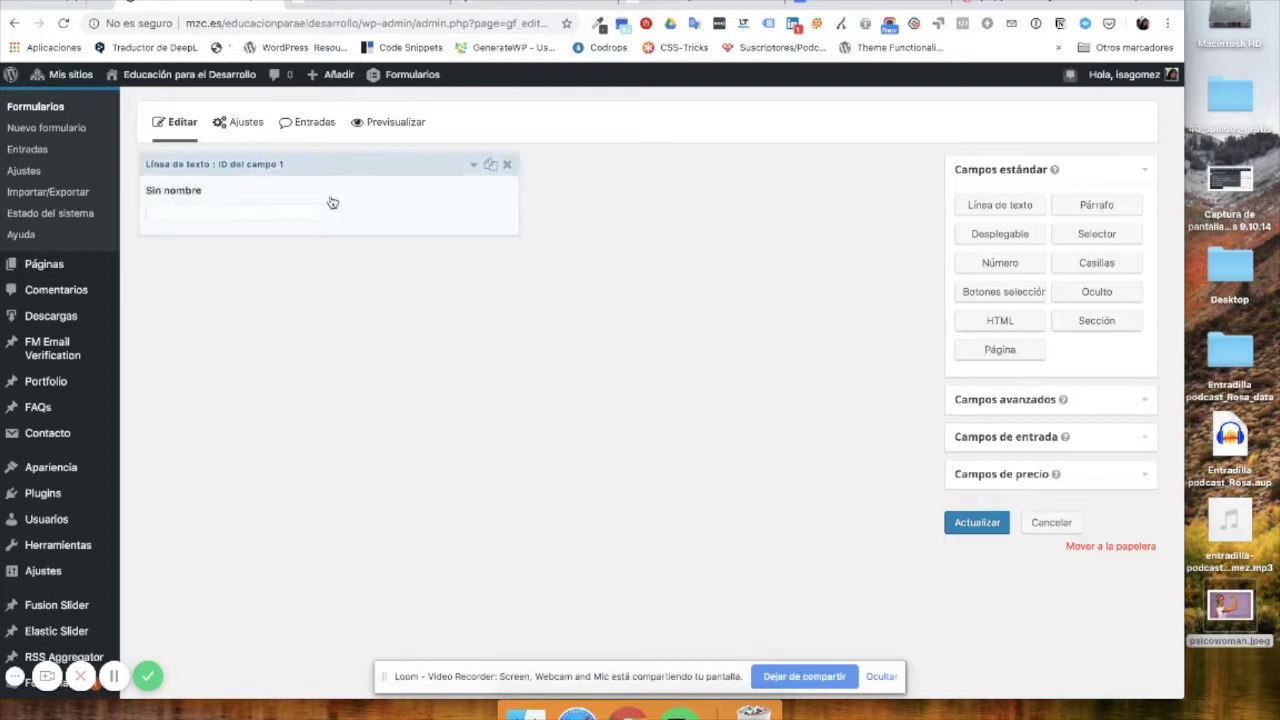
click(333, 203)
triple_click(212, 305)
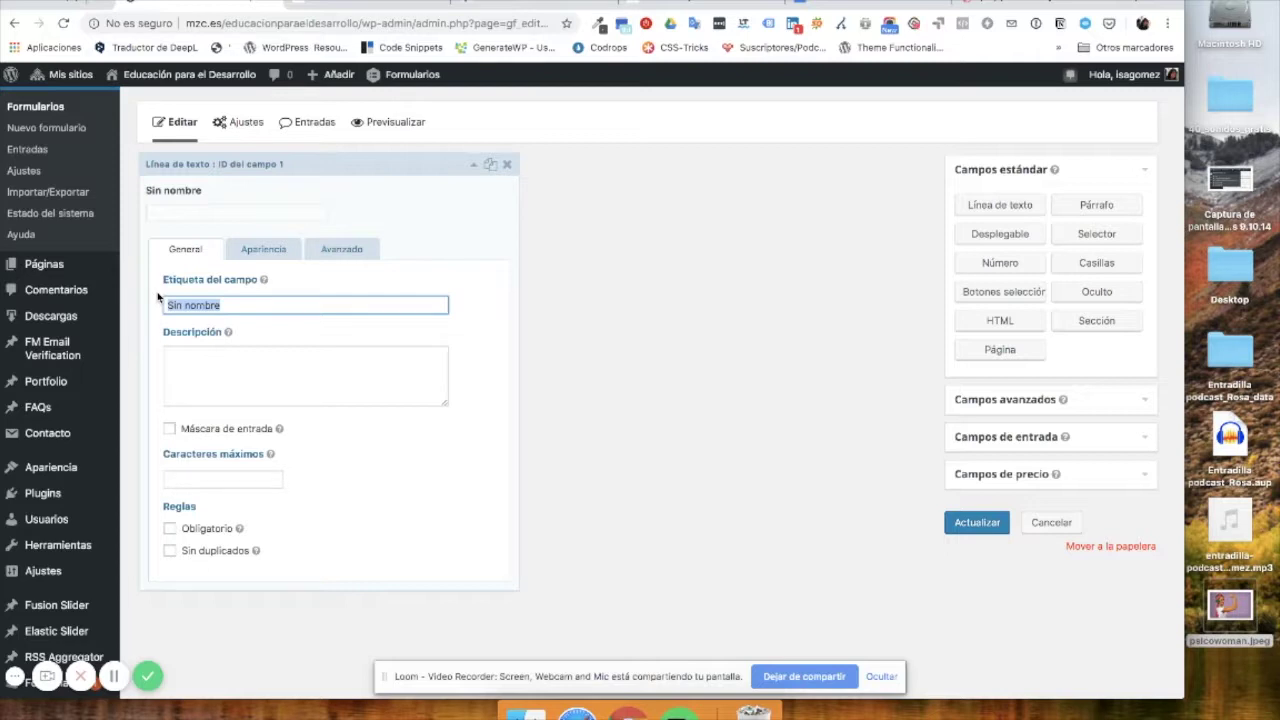
text(No)
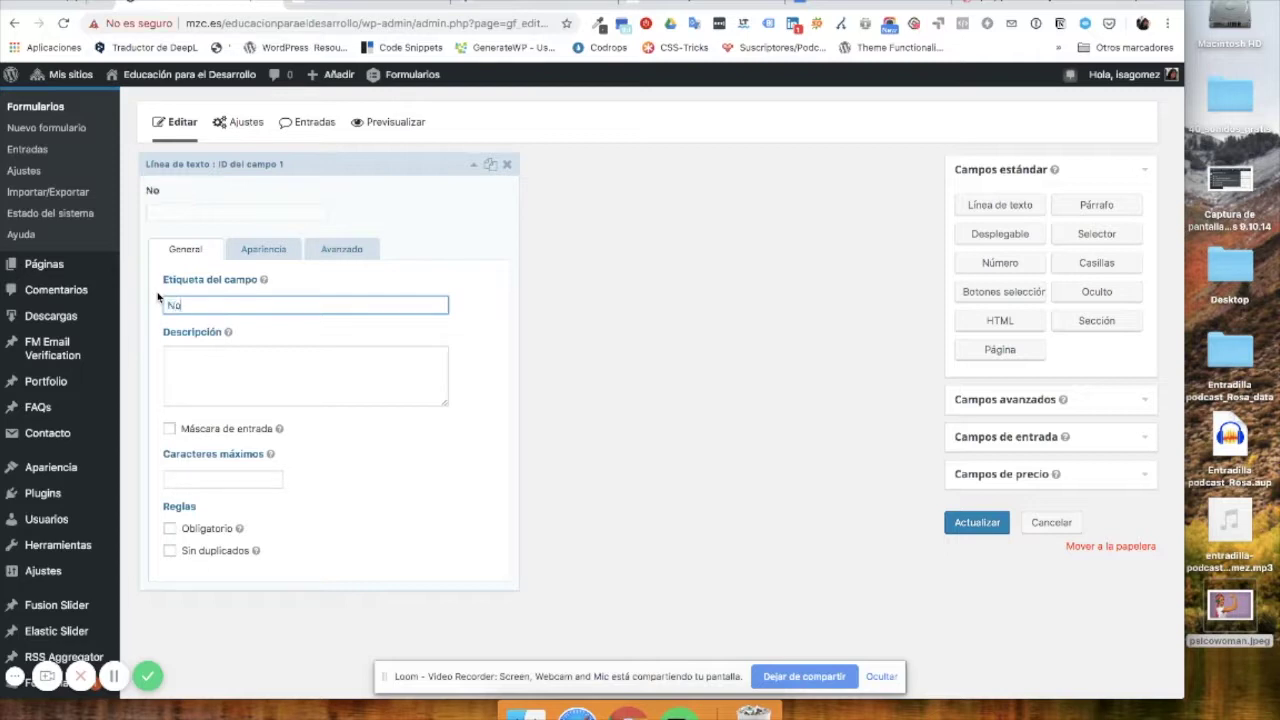
text(mbre)
click(197, 529)
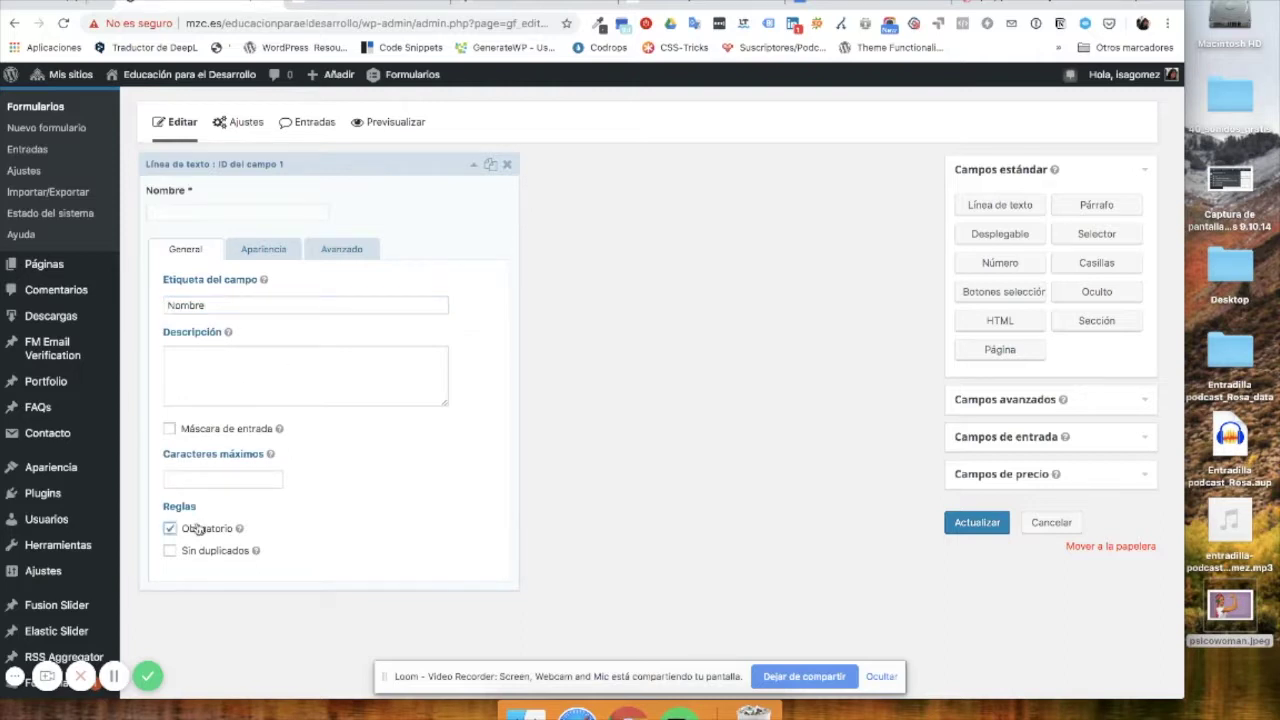
click(474, 166)
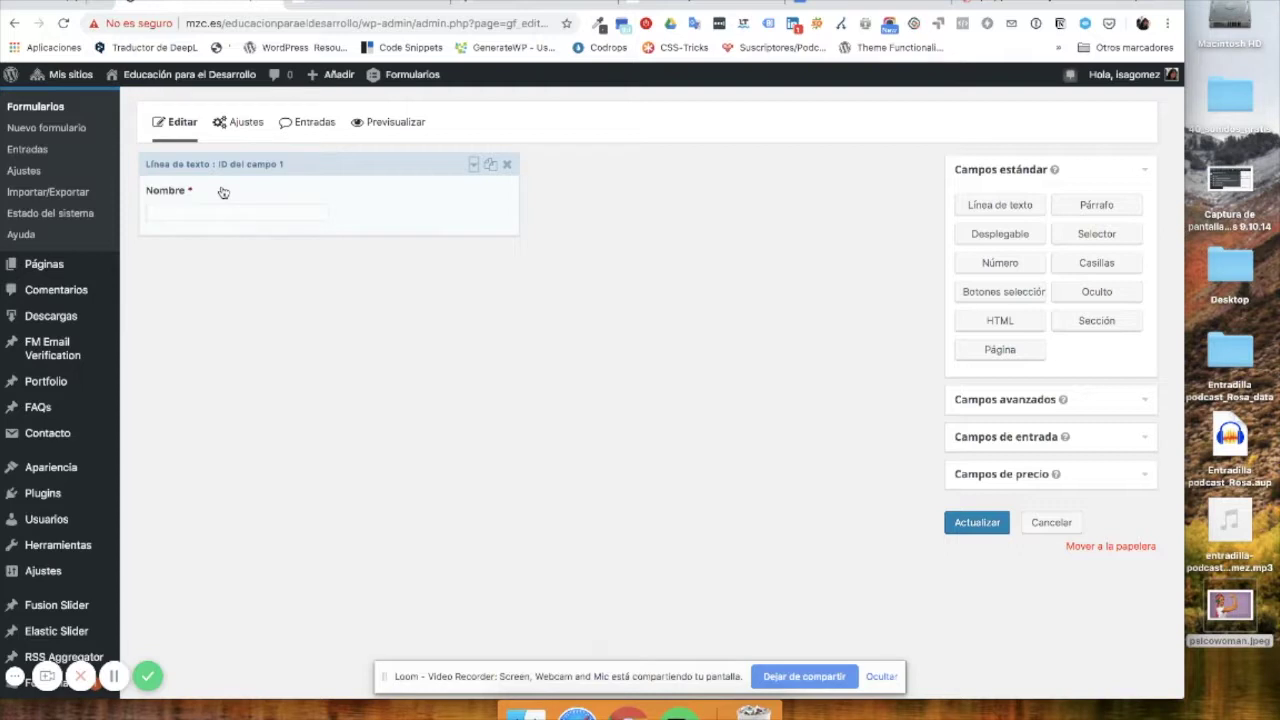
Step: Duplicate the Nombre field and label the copy "Apellidos"
click(491, 167)
click(294, 275)
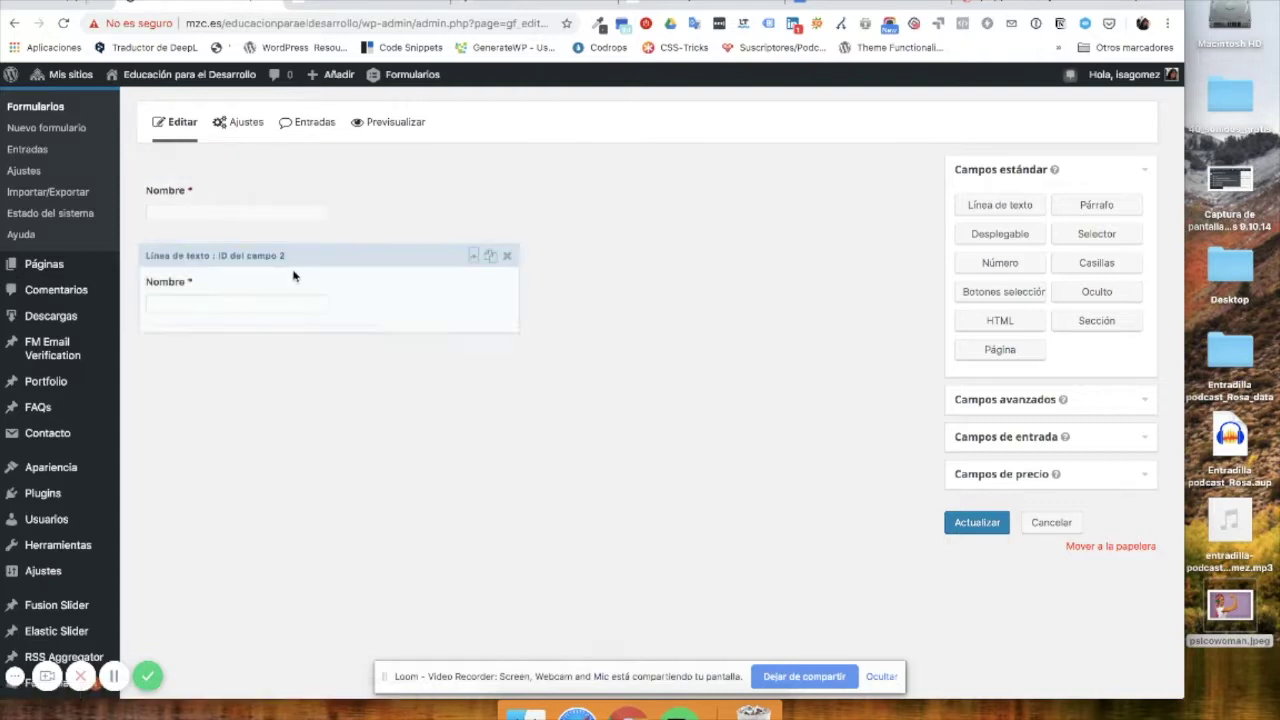
drag(212, 396, 153, 397)
text(Apellidos)
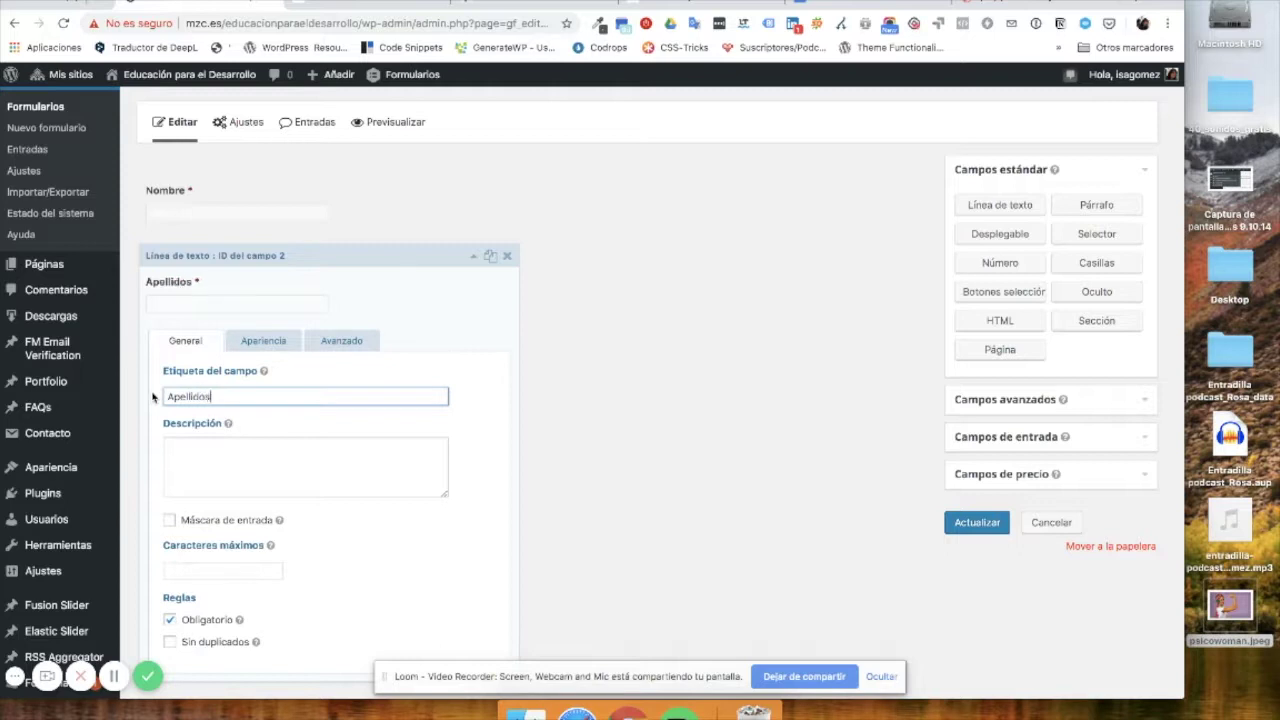
click(474, 258)
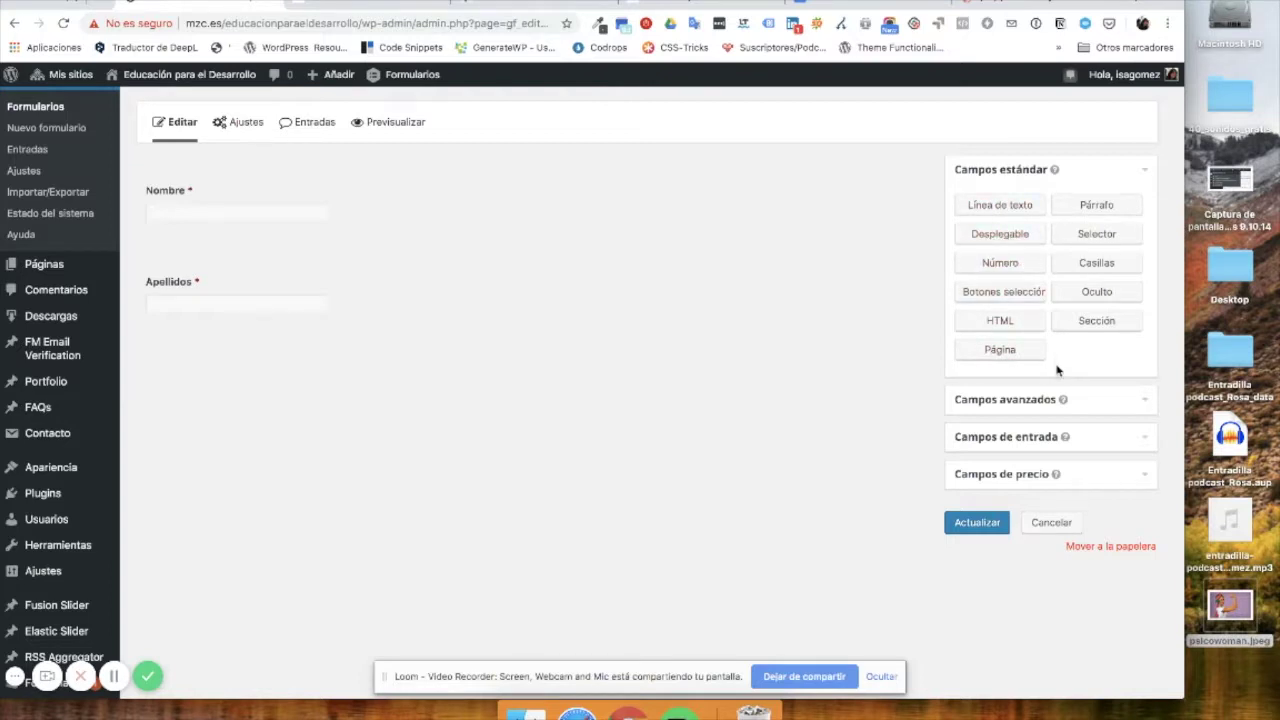
Step: Add an advanced Email field below Apellidos and make it required
click(1074, 396)
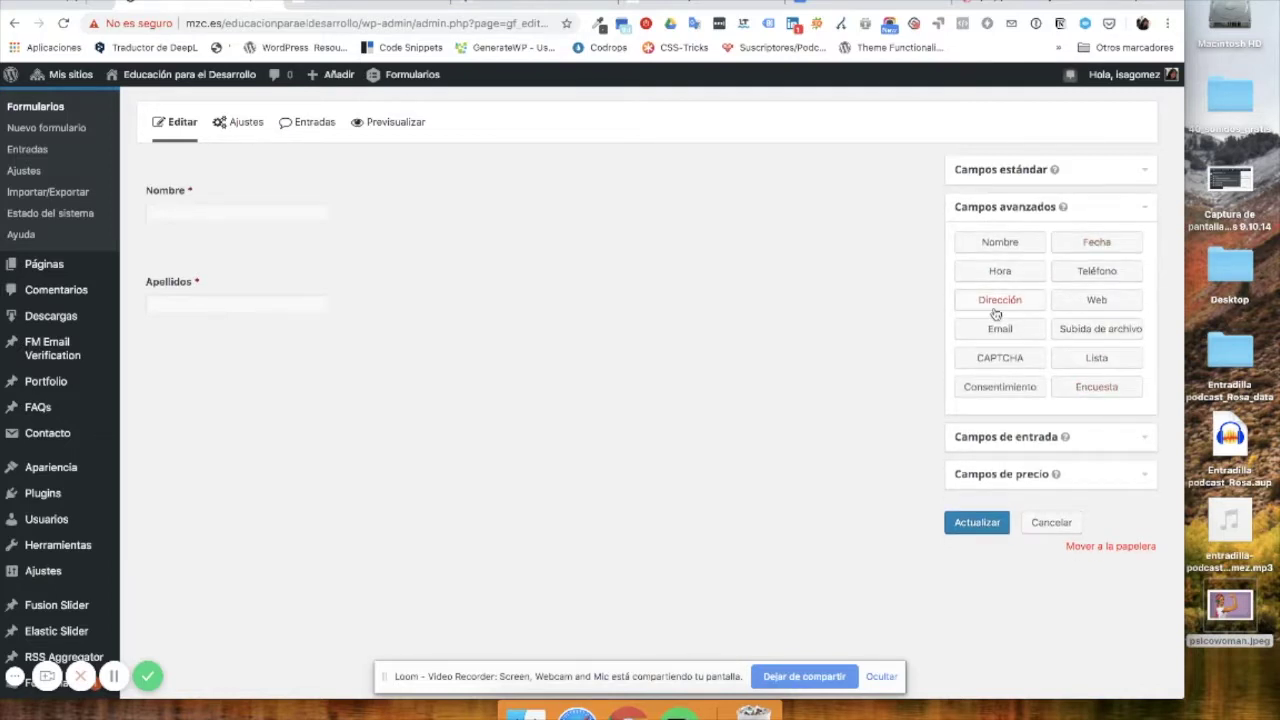
drag(1000, 328, 237, 349)
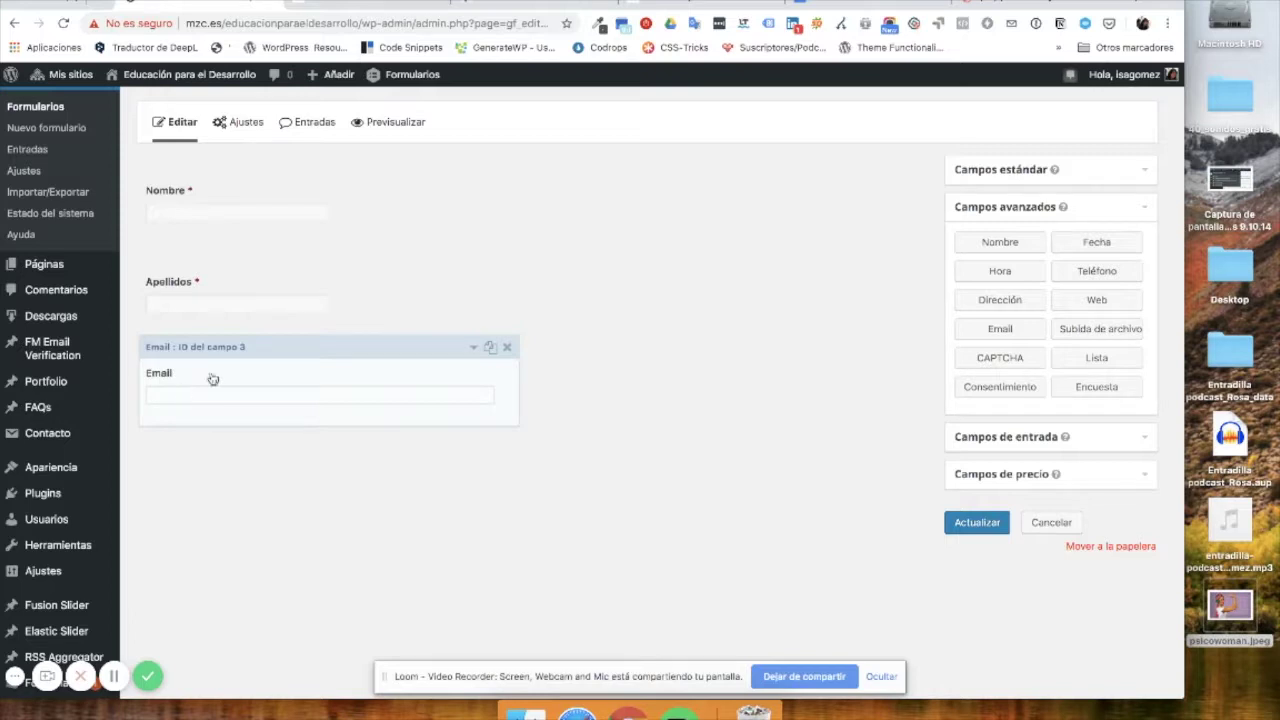
click(355, 364)
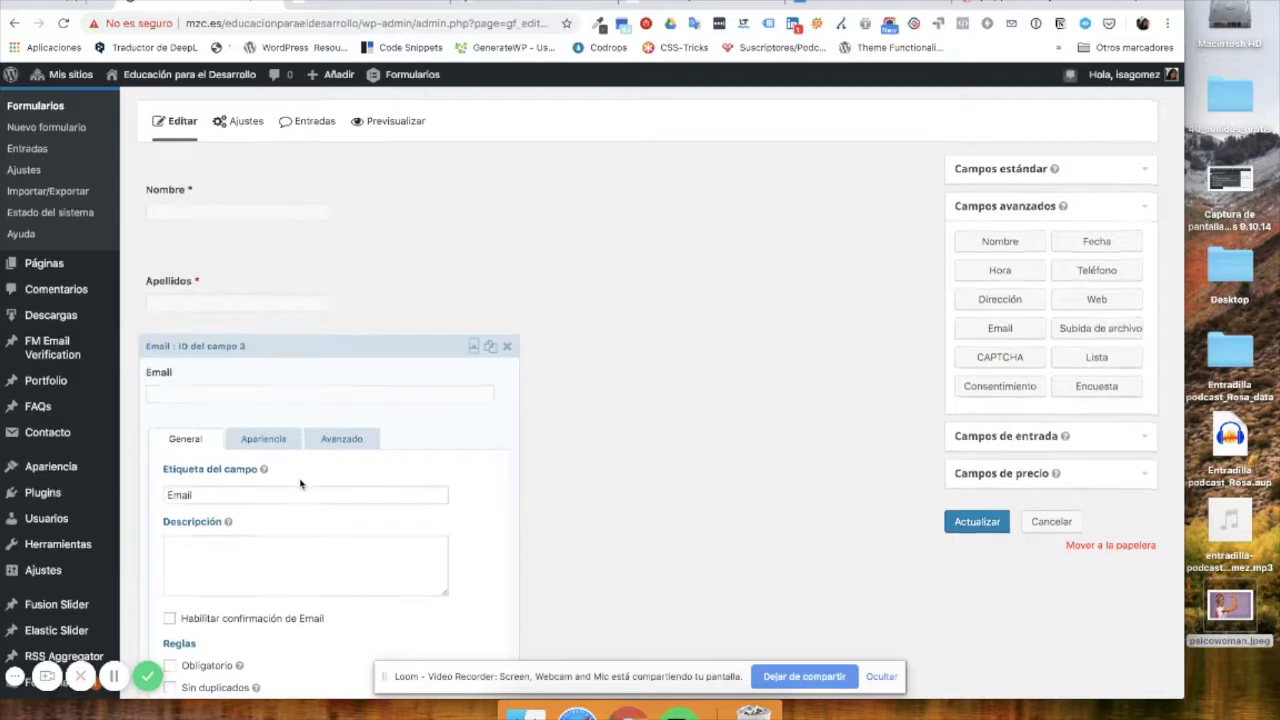
scroll(301, 485, down, 1)
click(170, 622)
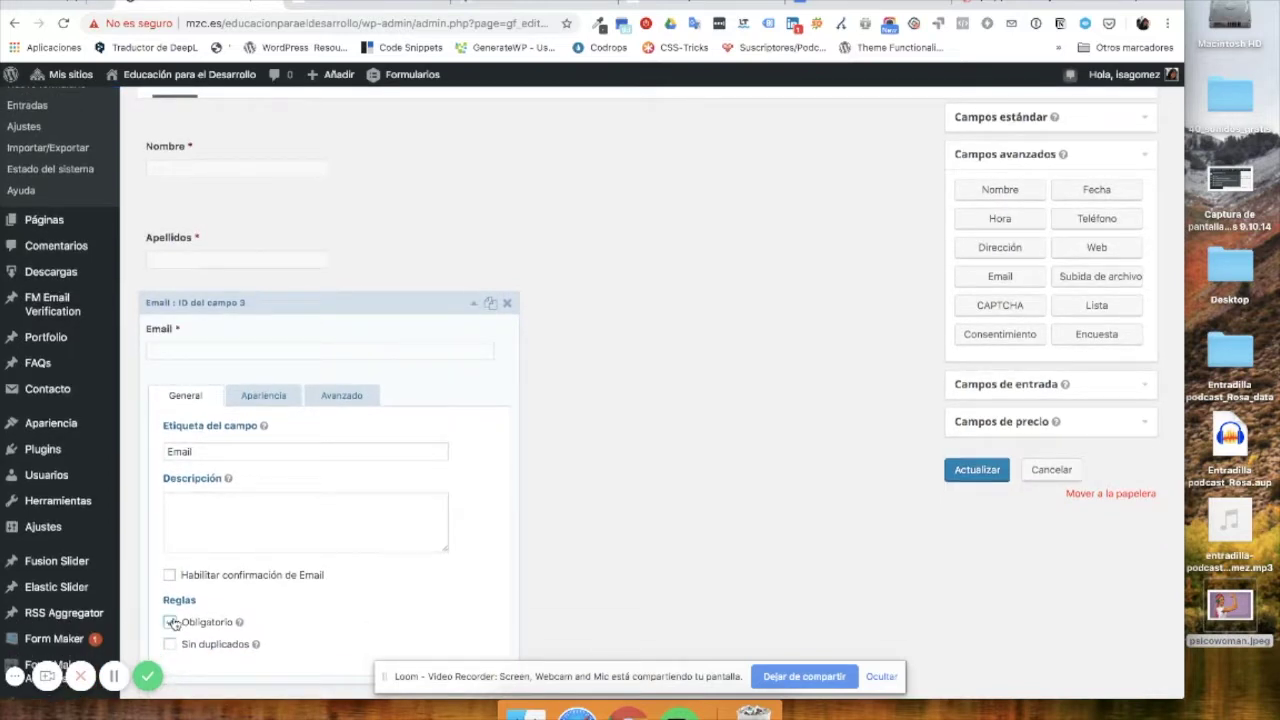
click(462, 307)
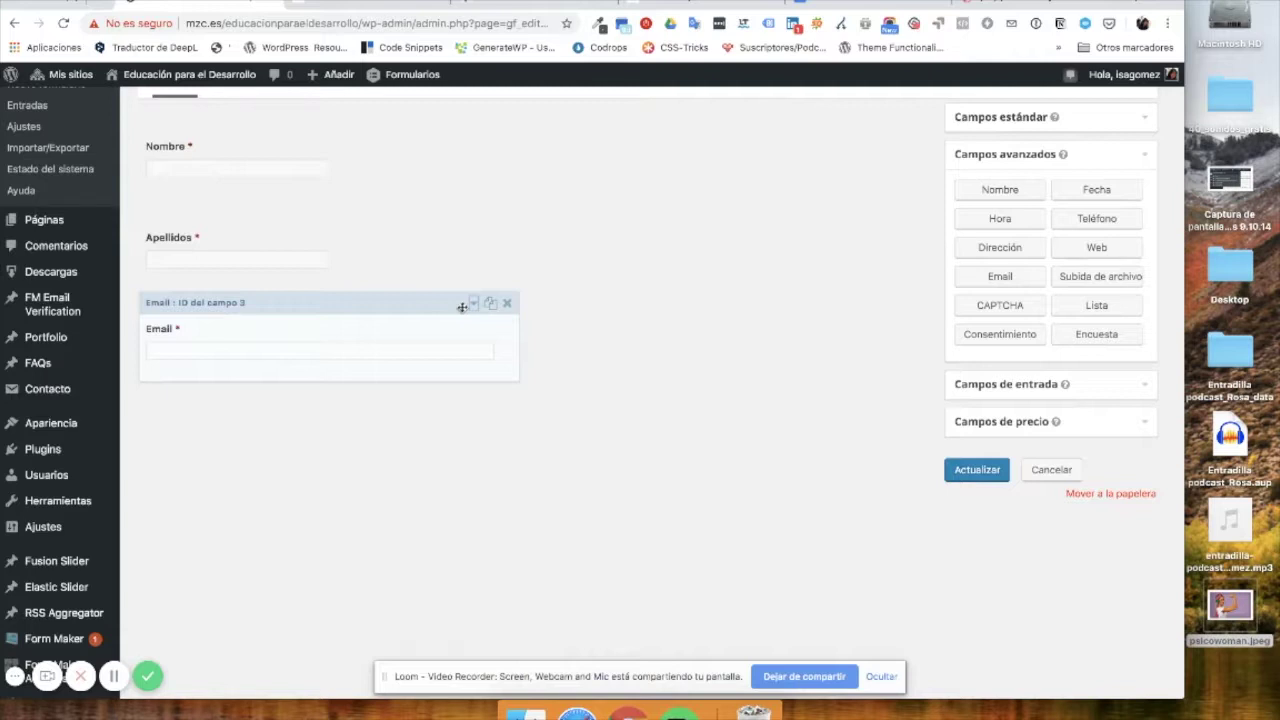
Step: Add a paragraph field (Párrafo) to the form and place it below the Email field
scroll(1083, 213, up, 2)
click(1105, 206)
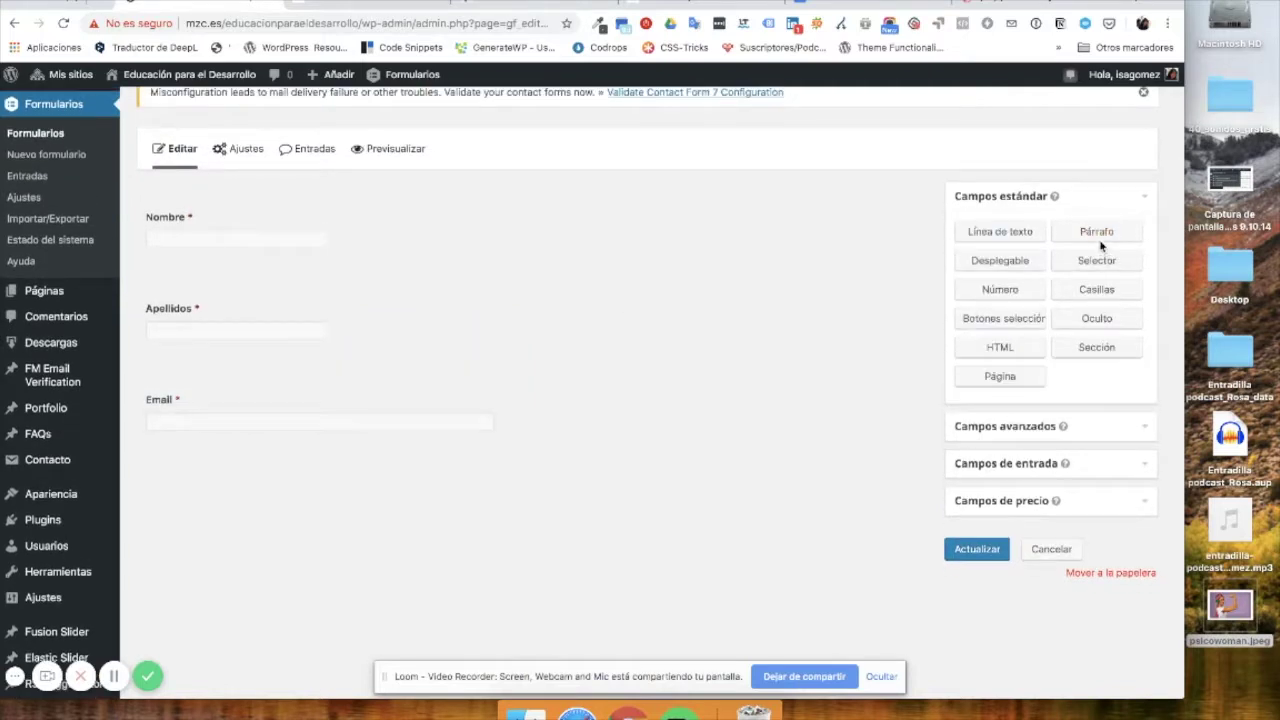
drag(1102, 234, 283, 453)
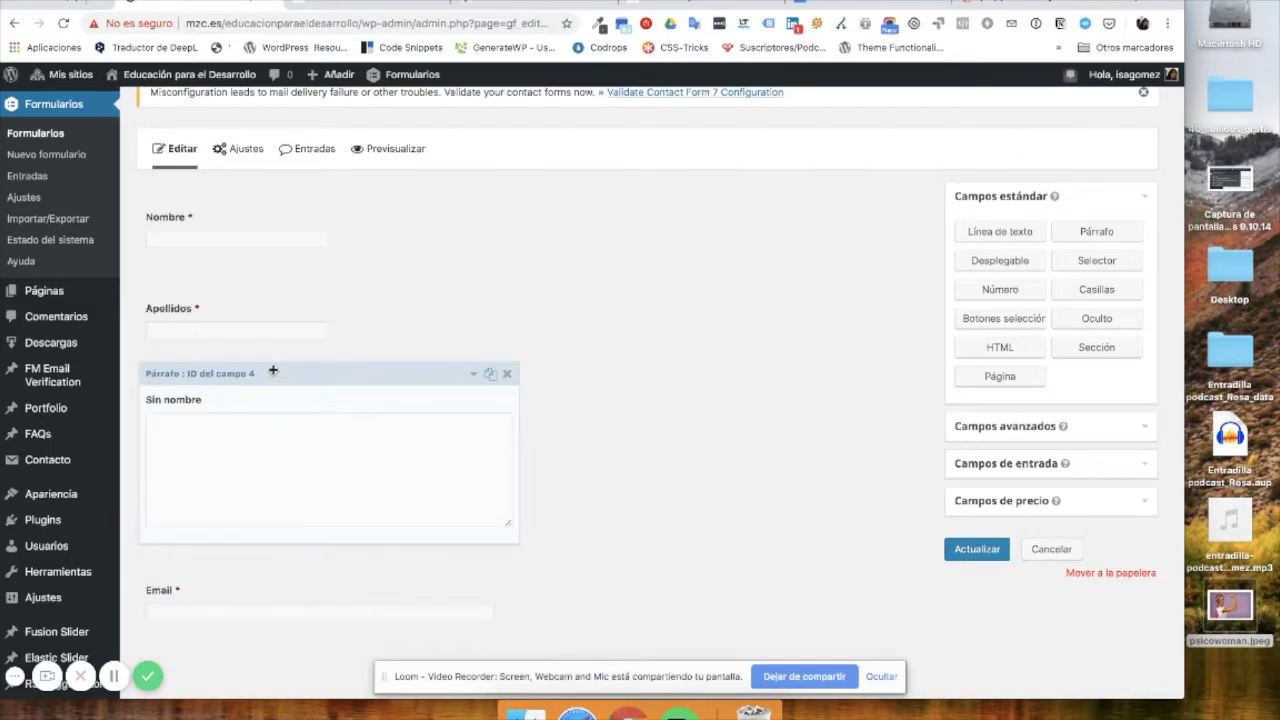
drag(273, 371, 287, 588)
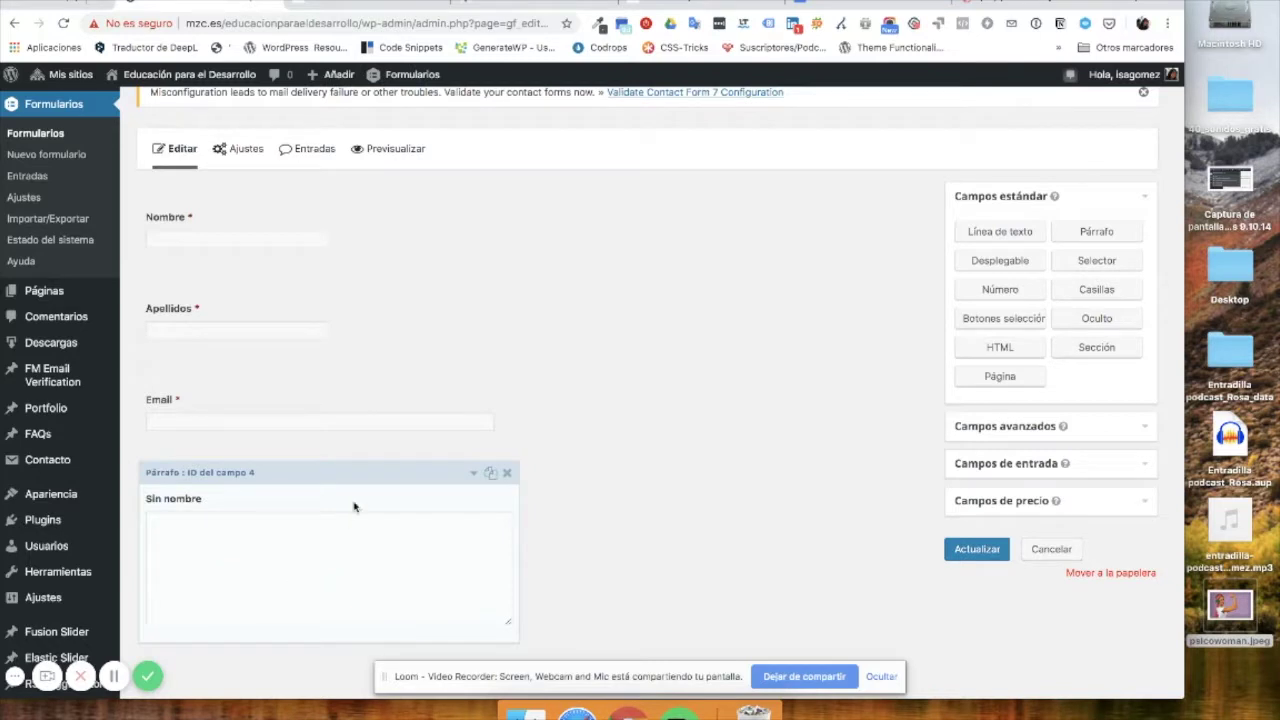
Step: Label the paragraph field "Mensaje"
scroll(352, 510, down, 2)
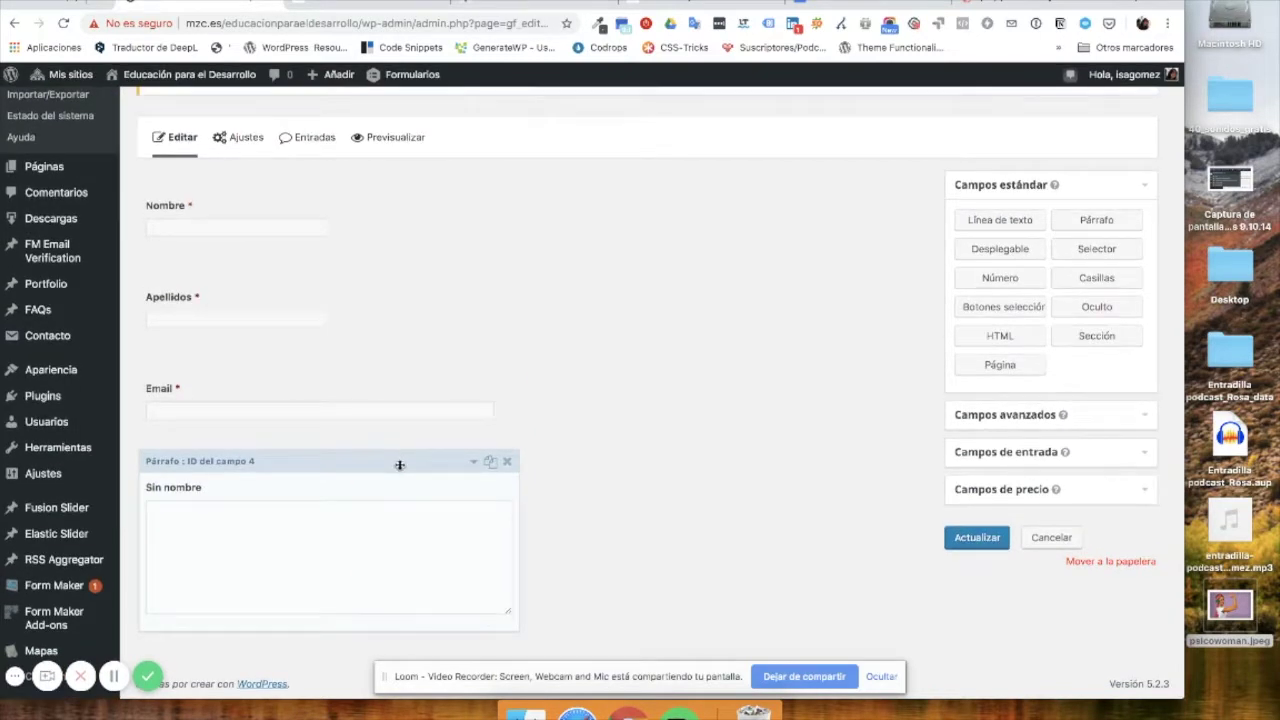
click(470, 463)
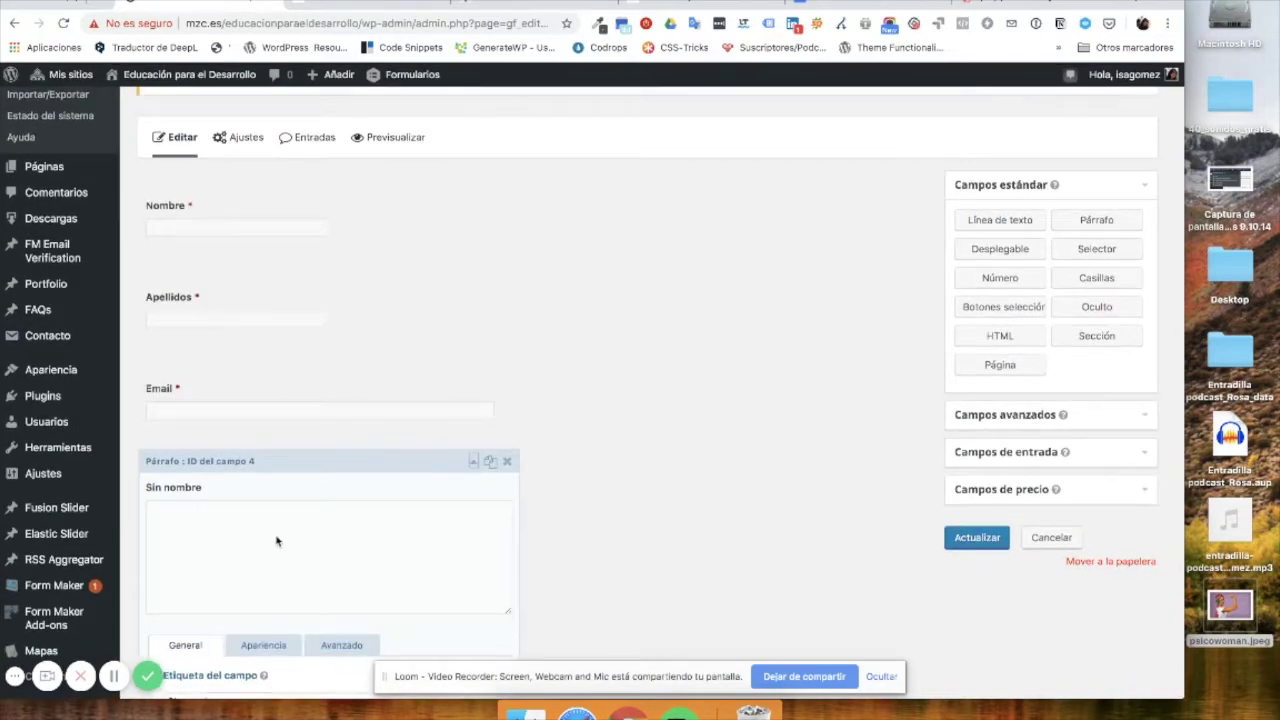
scroll(277, 541, down, 3)
triple_click(251, 553)
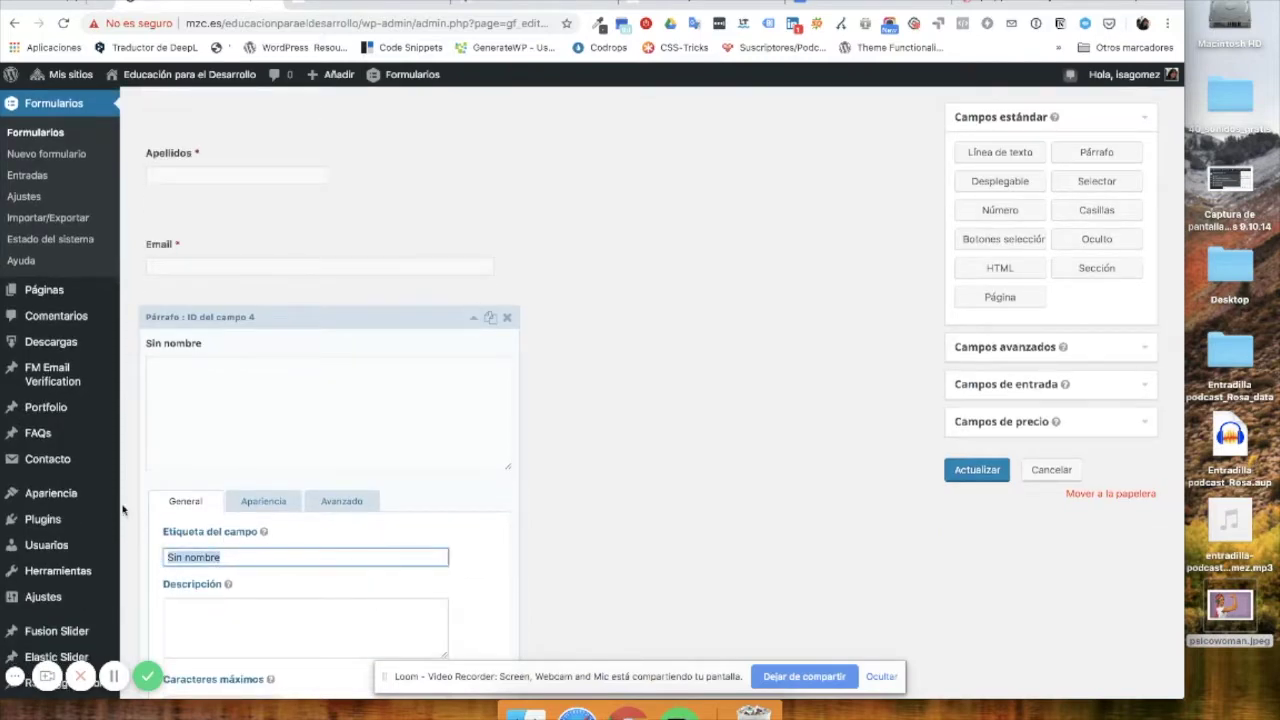
text(Mensaje)
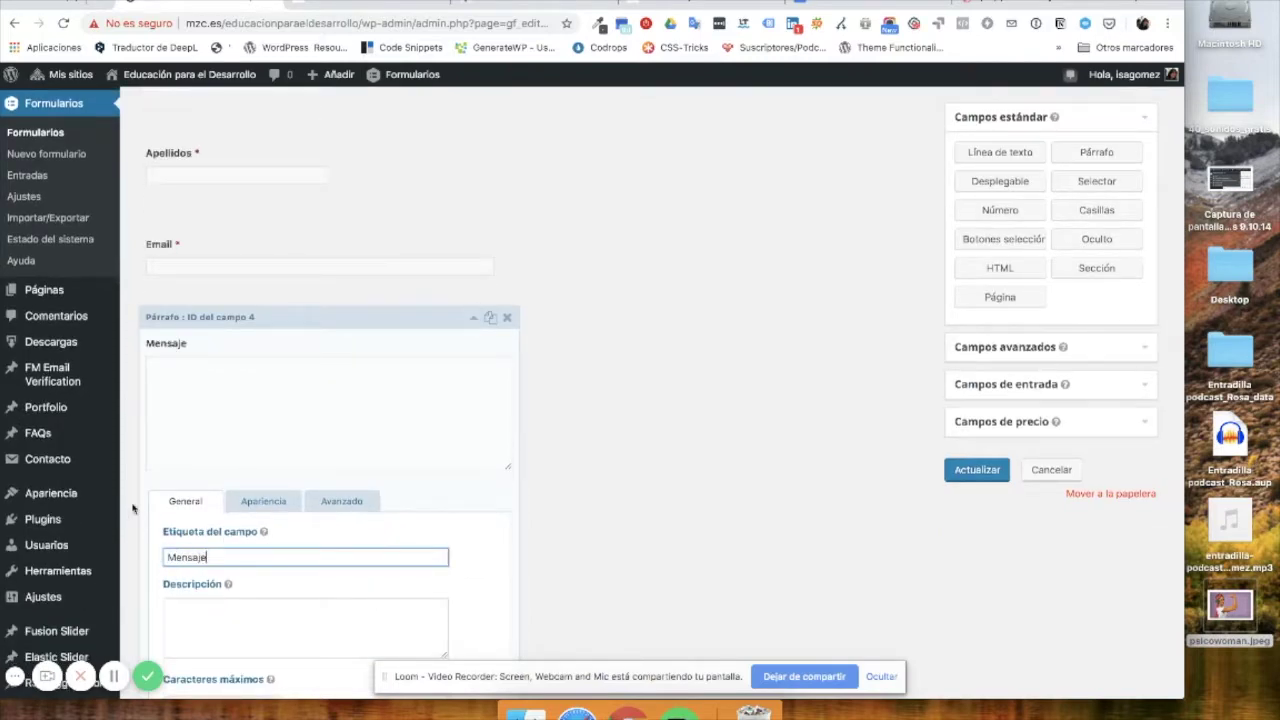
click(472, 317)
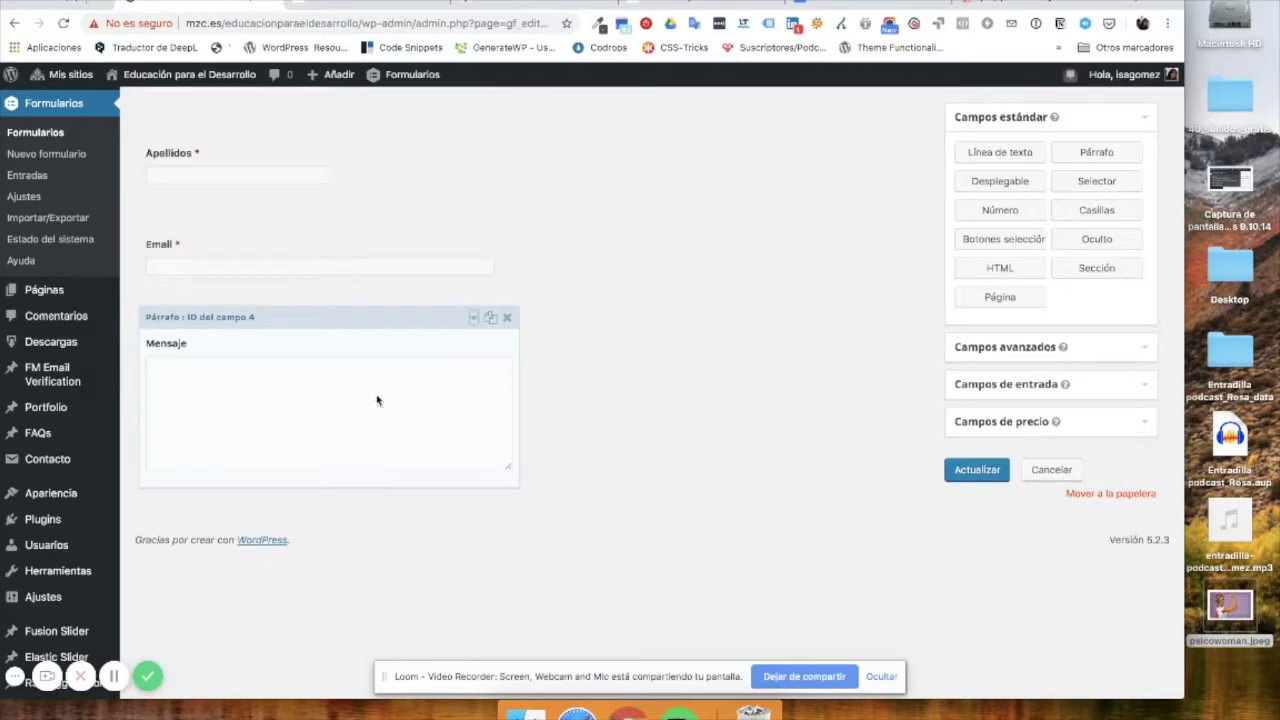
Step: Review the form's fields and save the updated form
scroll(377, 400, up, 3)
scroll(377, 400, up, 2)
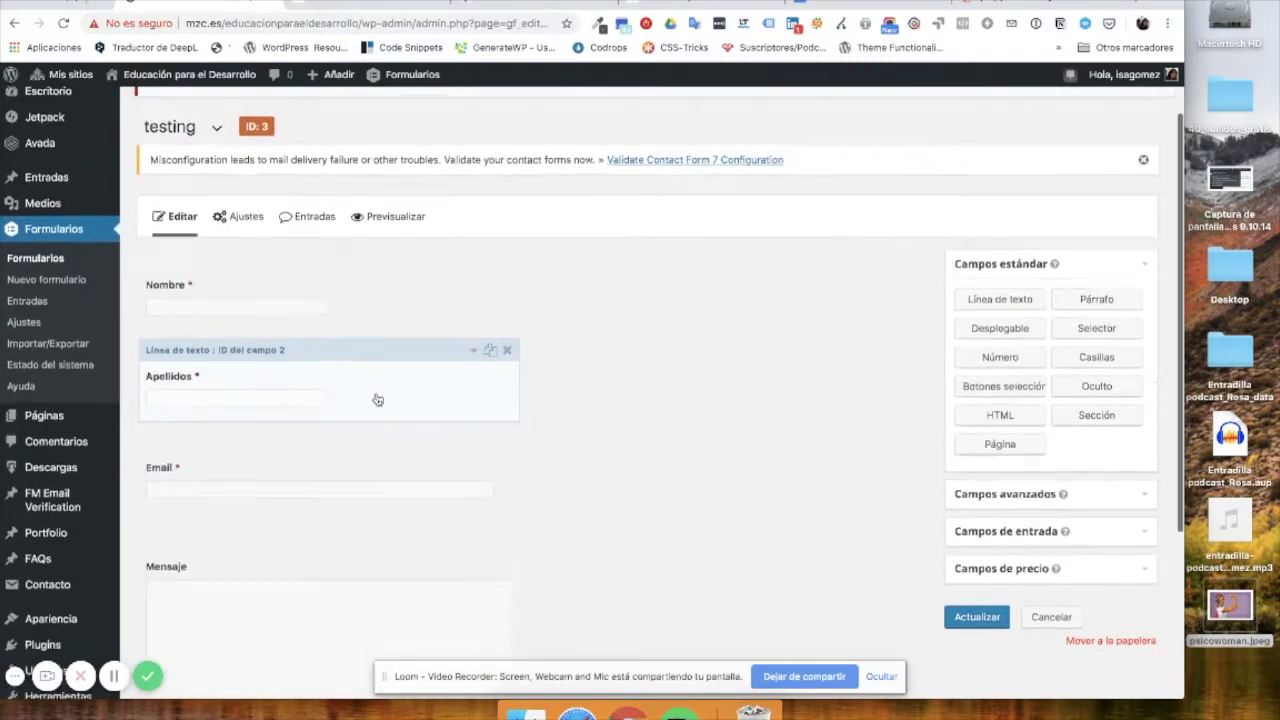
scroll(377, 399, down, 3)
click(947, 469)
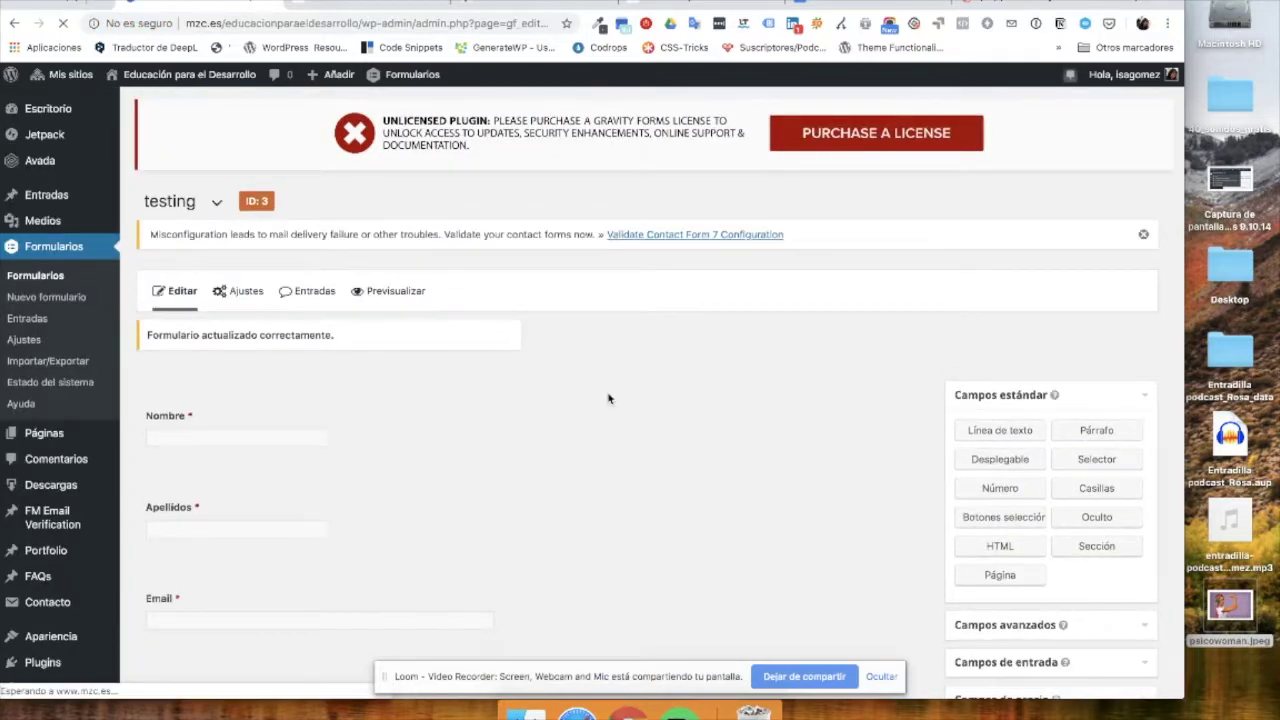
Step: Preview the testing form, and return to the list of forms
click(391, 292)
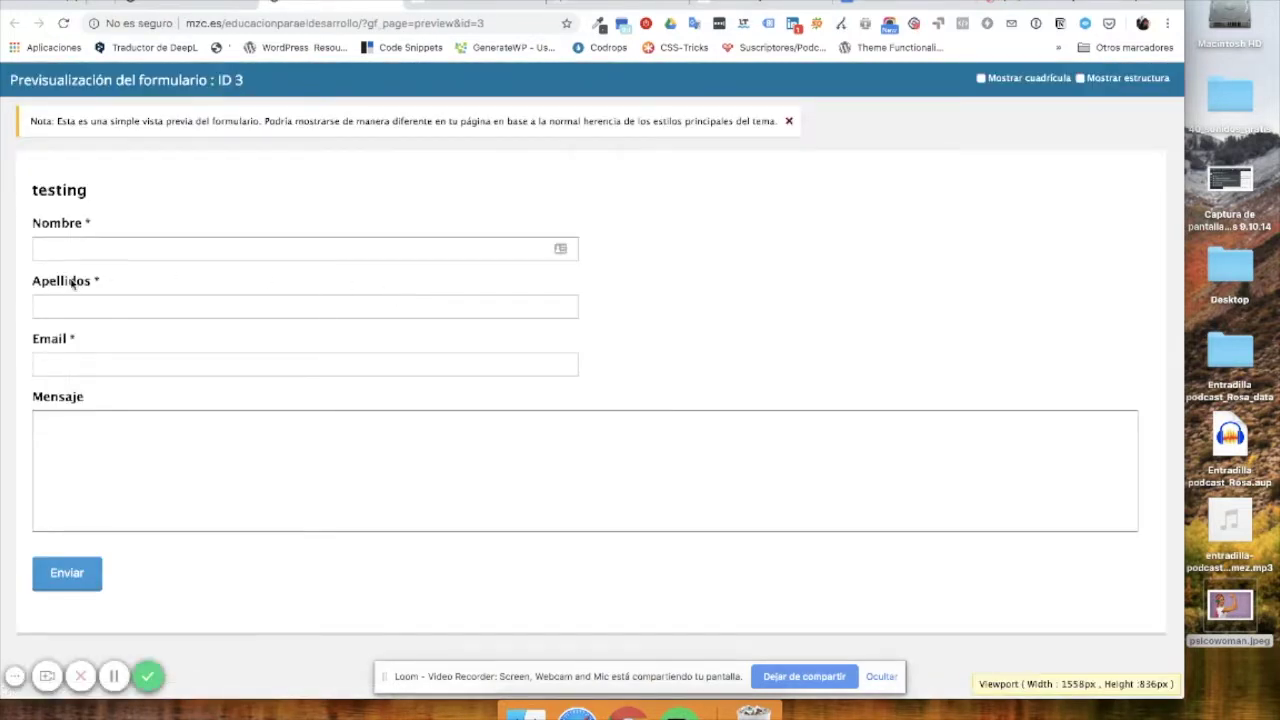
click(180, 8)
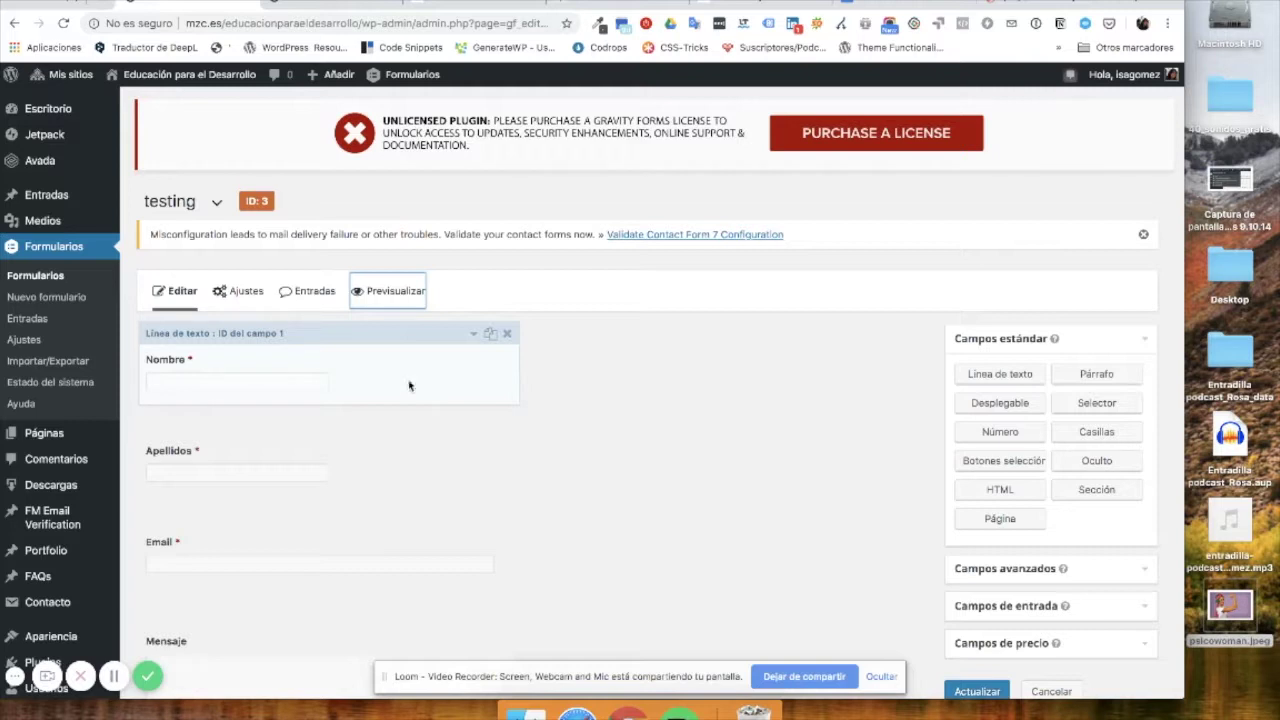
click(48, 281)
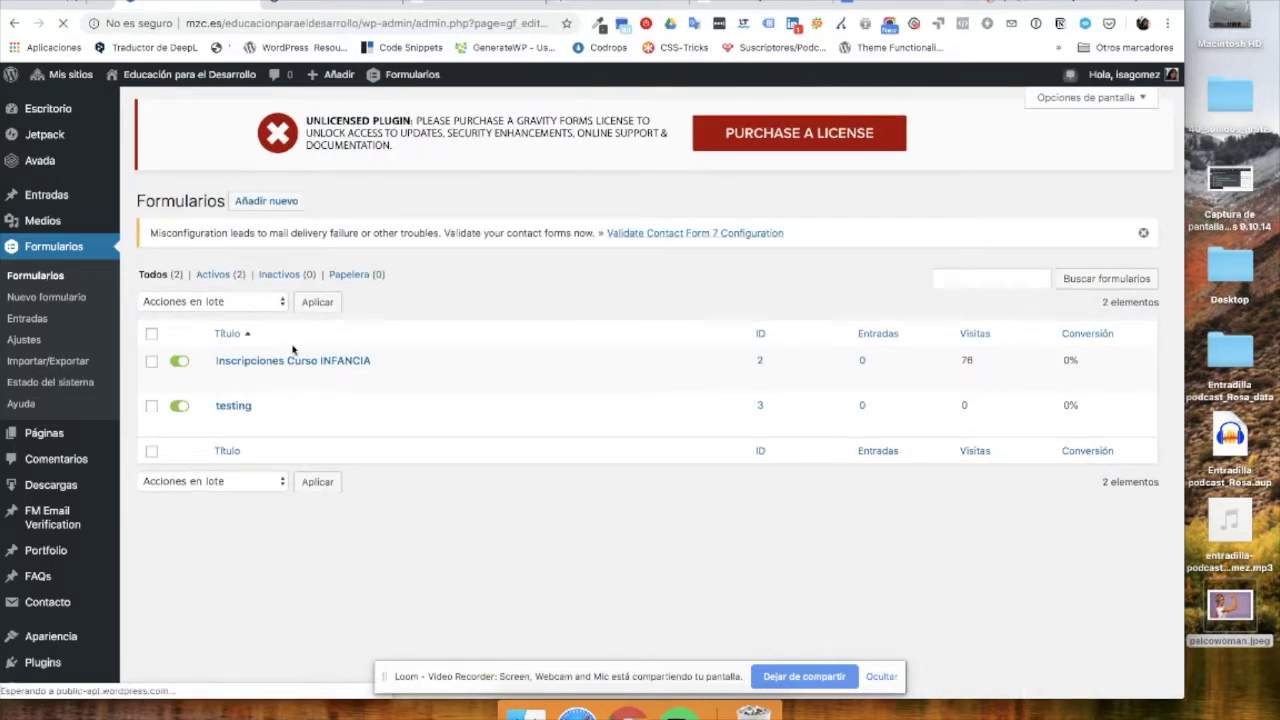
mouse_move(240, 430)
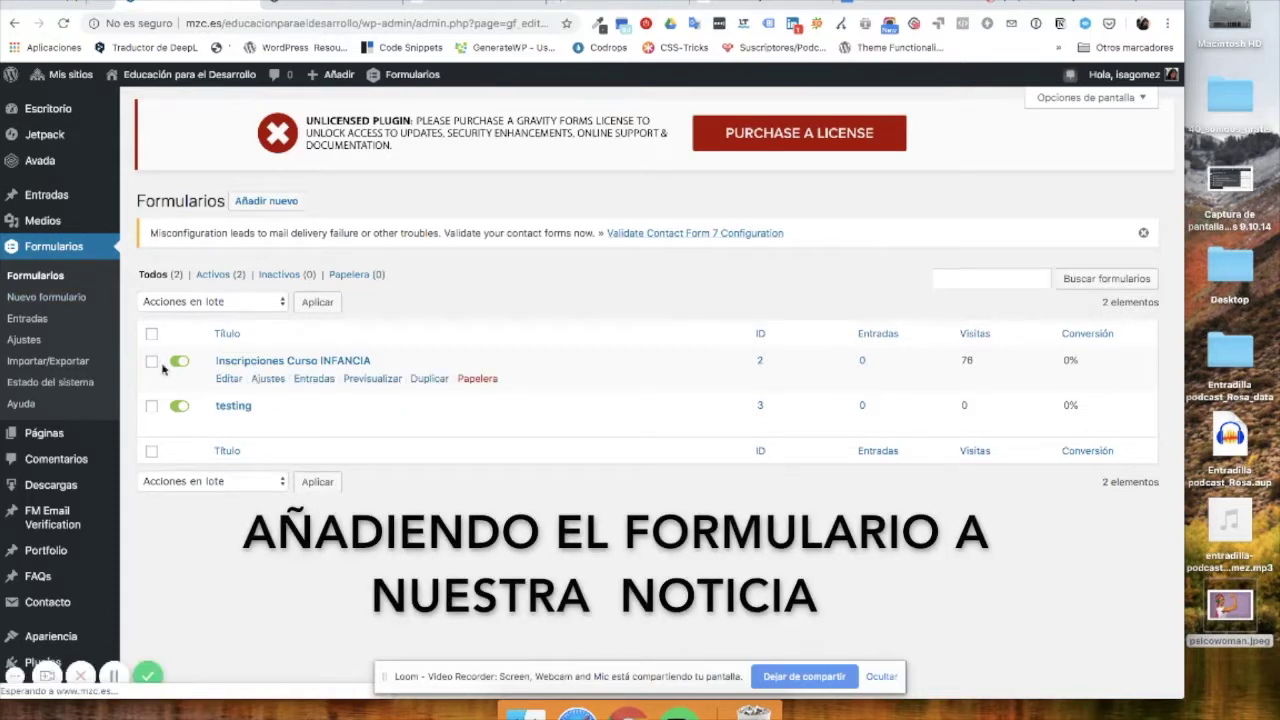
mouse_move(268, 379)
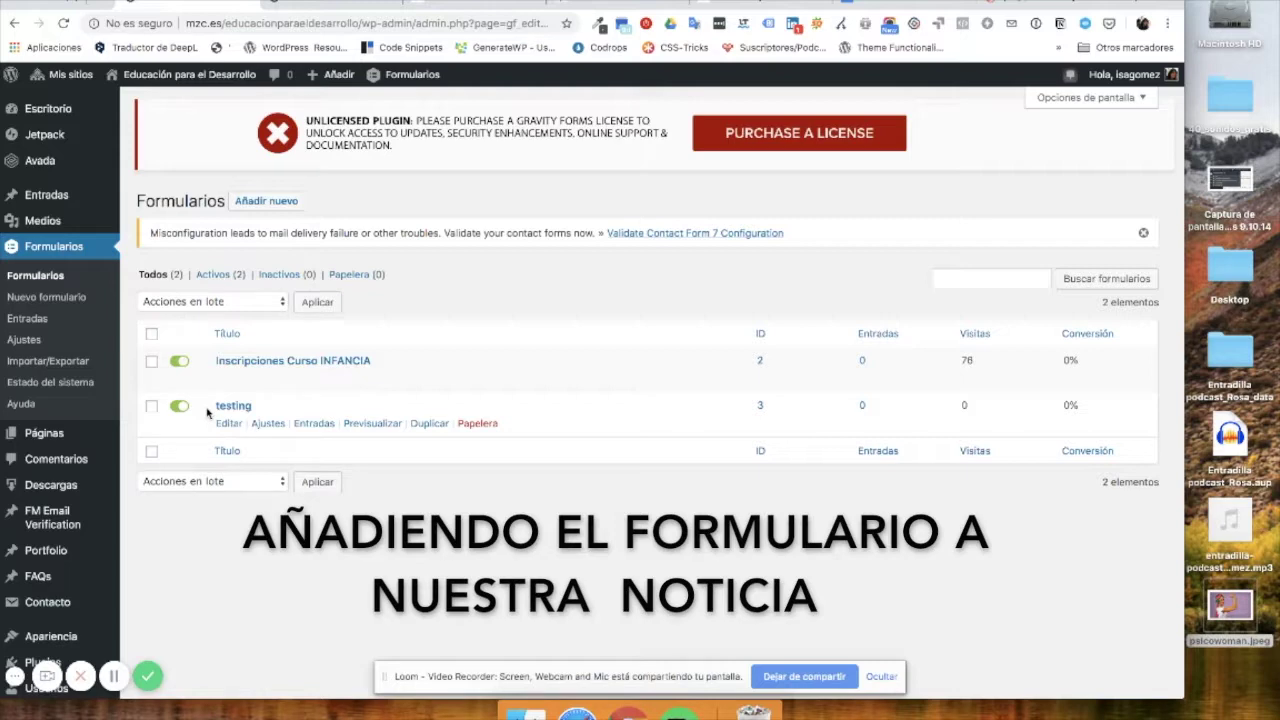
Step: Open the draft post Taller "EDUCACIÓN SEXUAL FEMINISTA_2" for editing
click(48, 190)
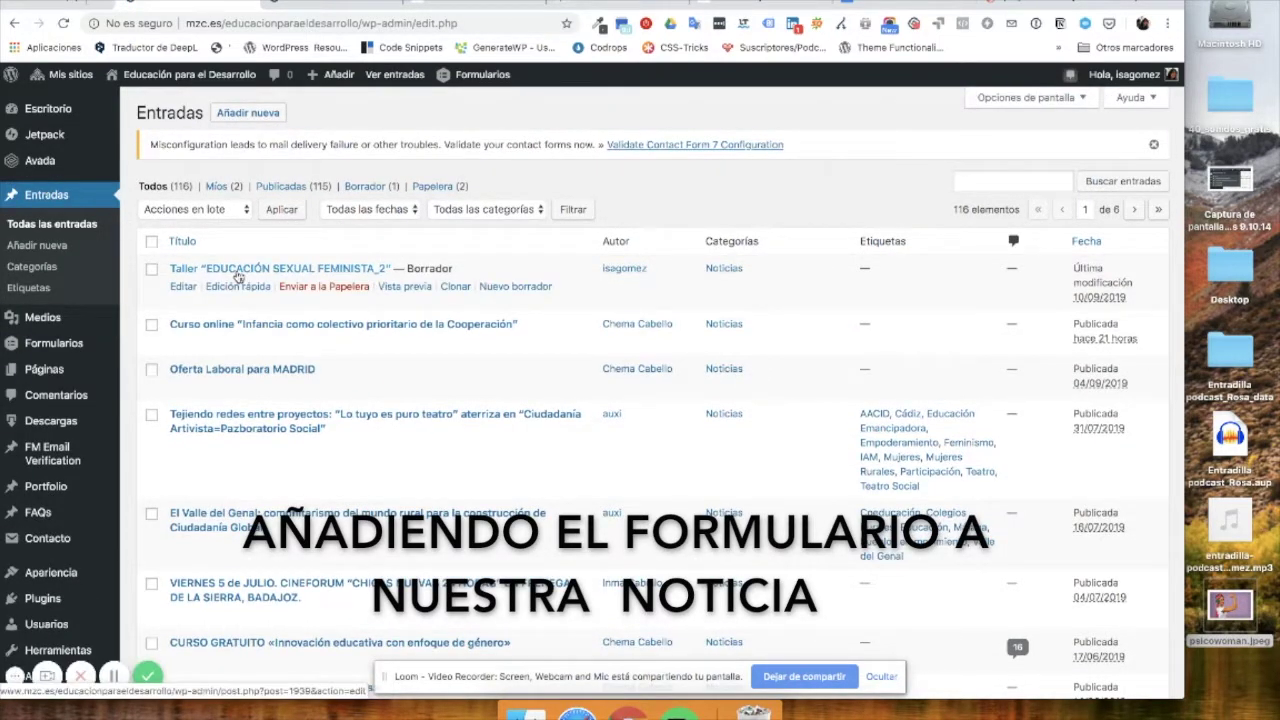
click(239, 273)
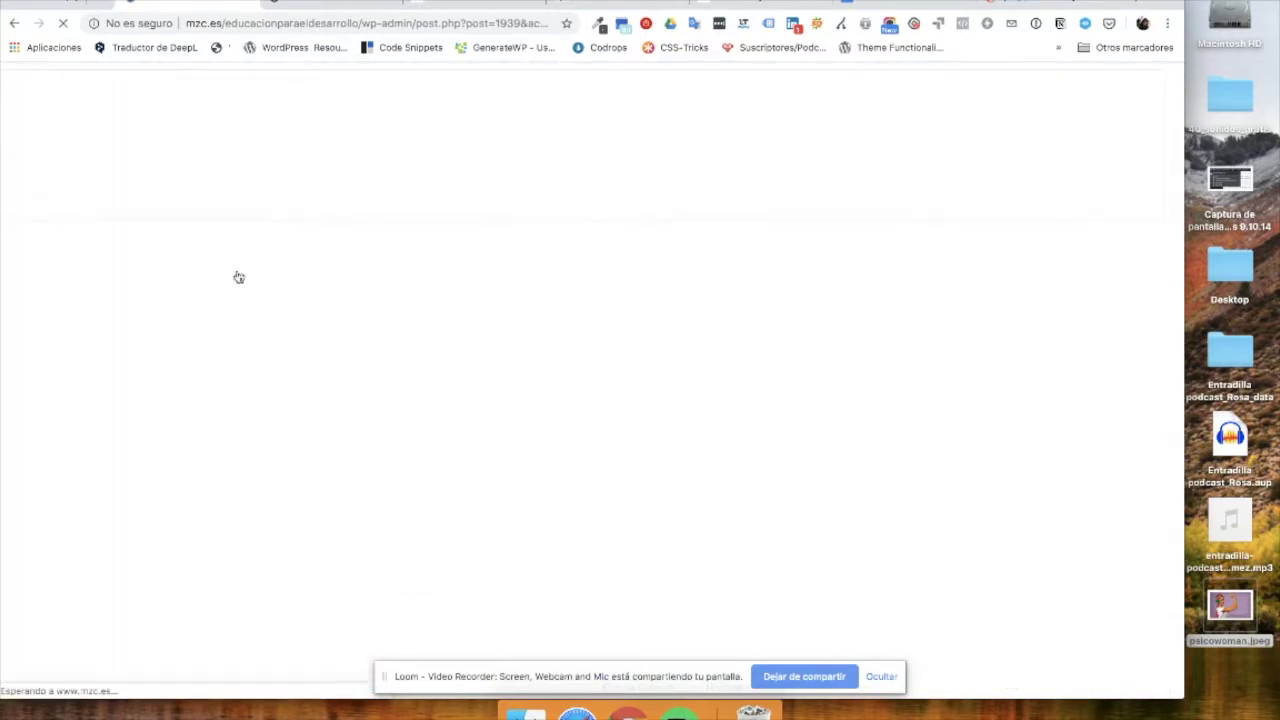
scroll(543, 457, down, 10)
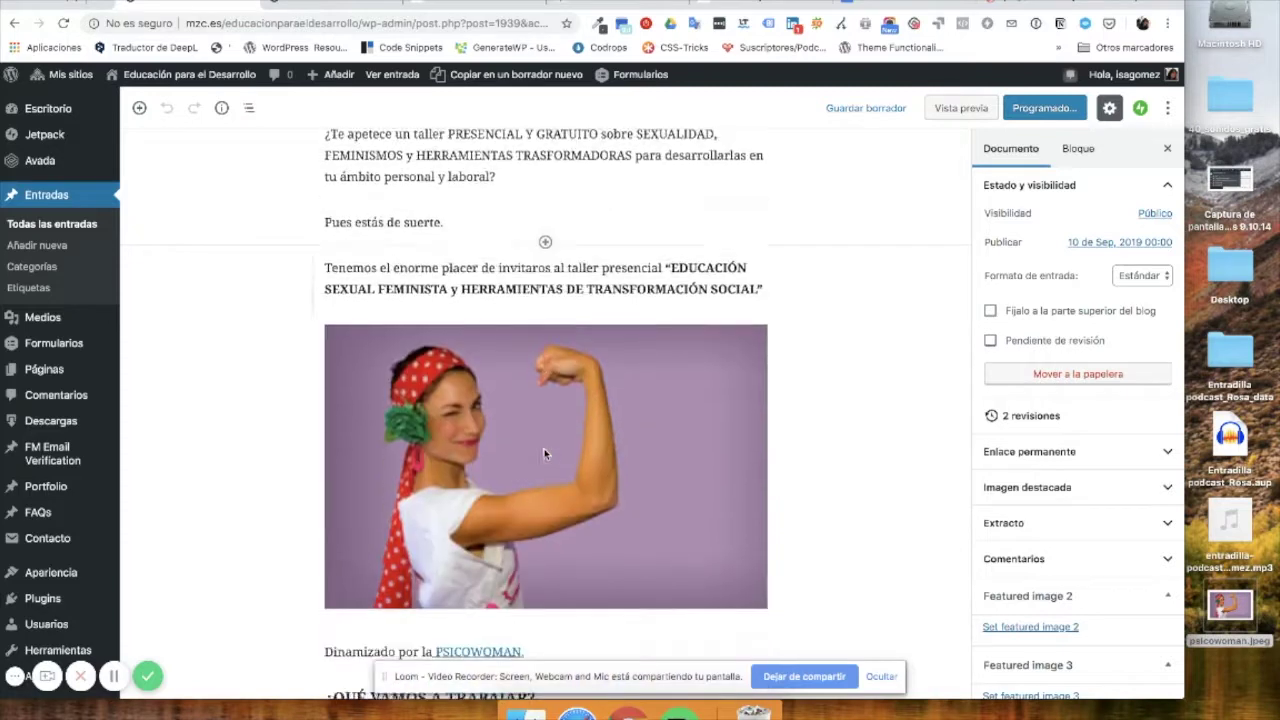
Step: Remove the red paragraph "Editado: El plazo de solicitud ha finalizado" from the post, below the workshop's address
scroll(544, 455, down, 5)
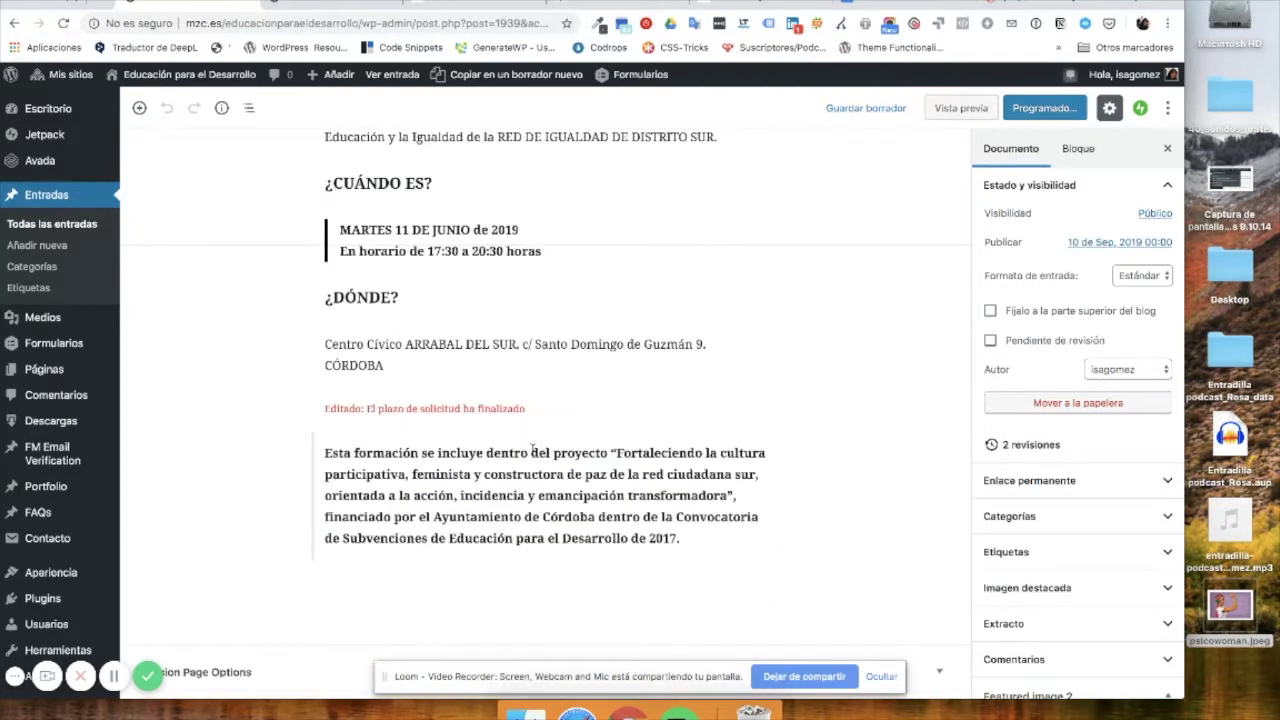
click(494, 406)
click(546, 375)
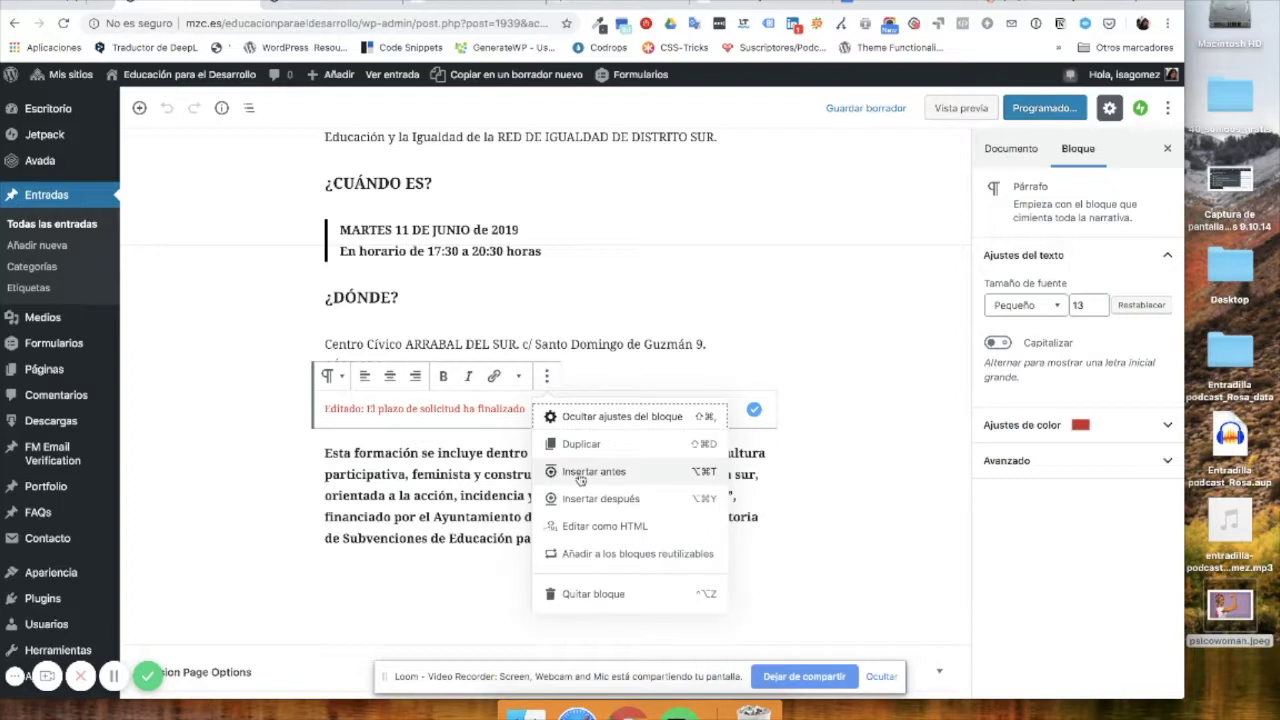
click(584, 593)
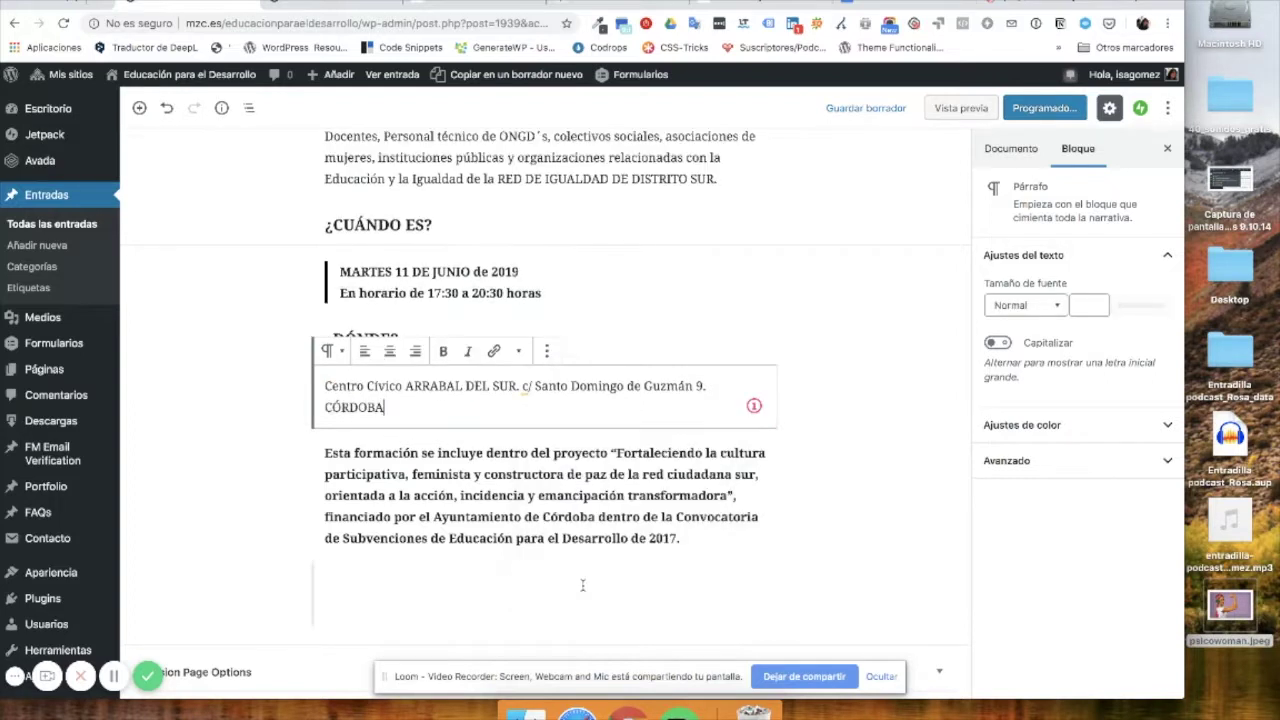
Step: Insert a Formulario block between the address paragraph and the closing bold paragraph, finding it with the search "formu"
click(428, 445)
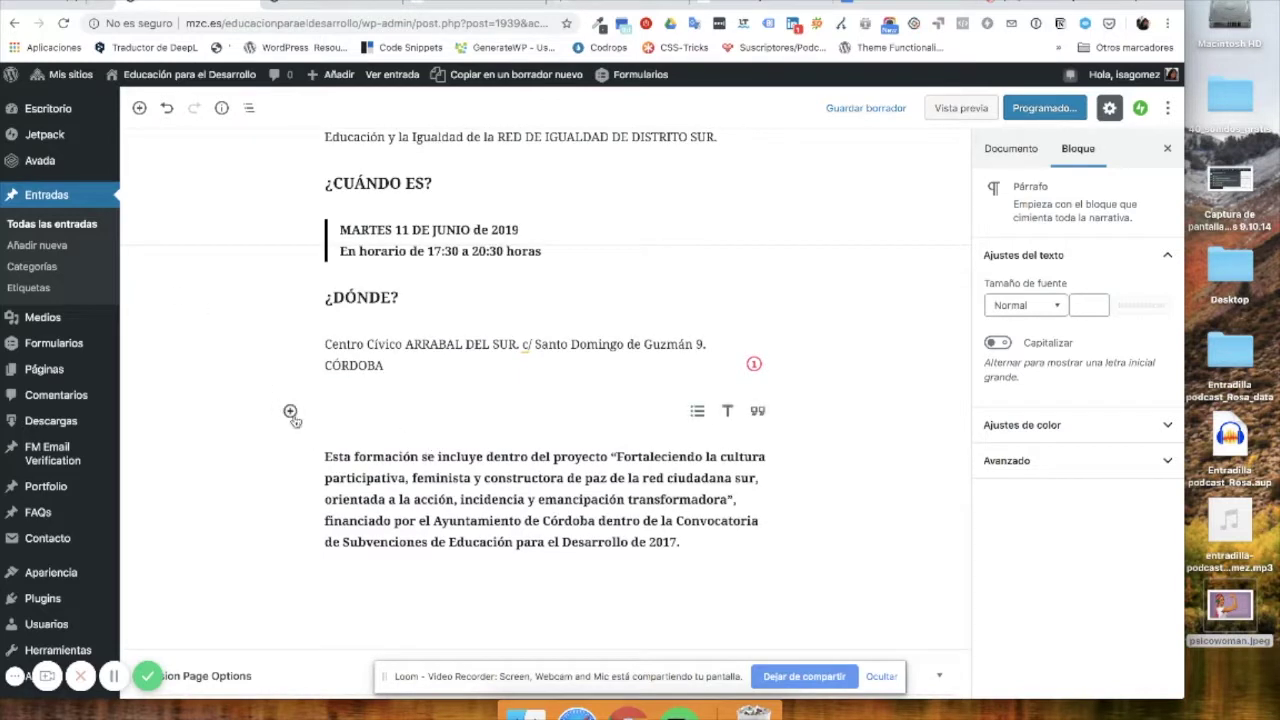
click(290, 413)
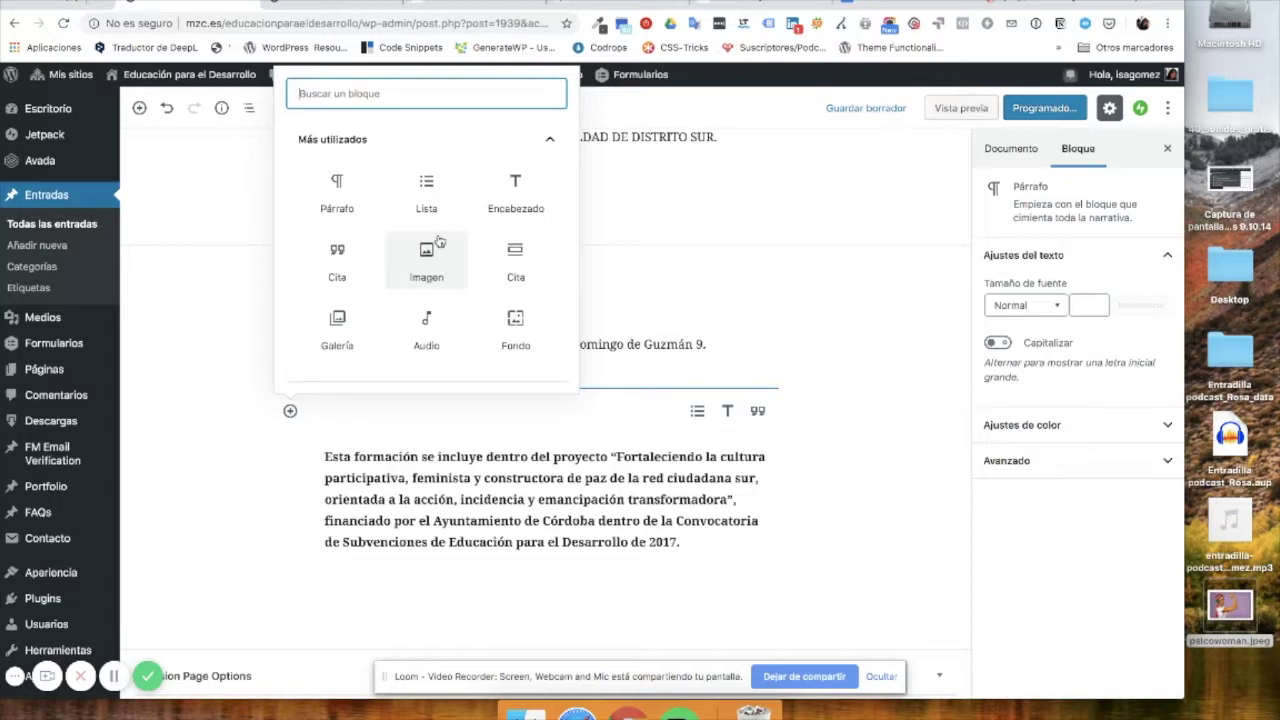
text(for)
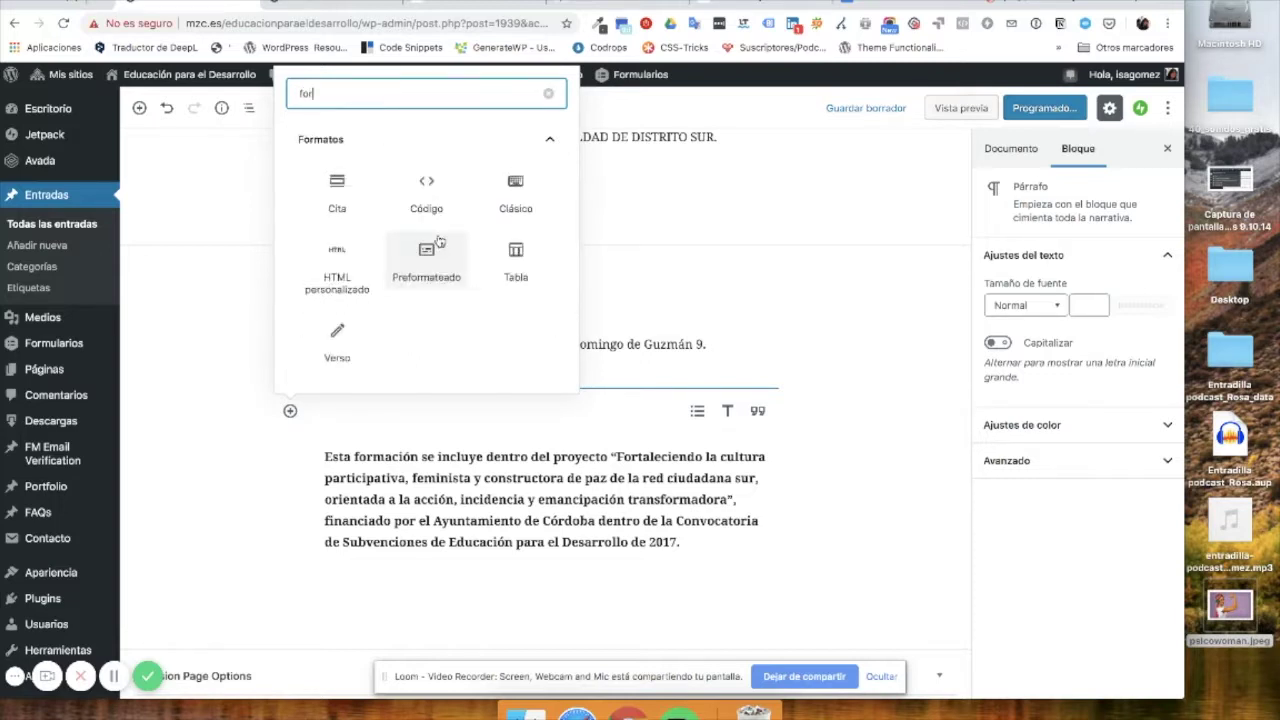
text(mu)
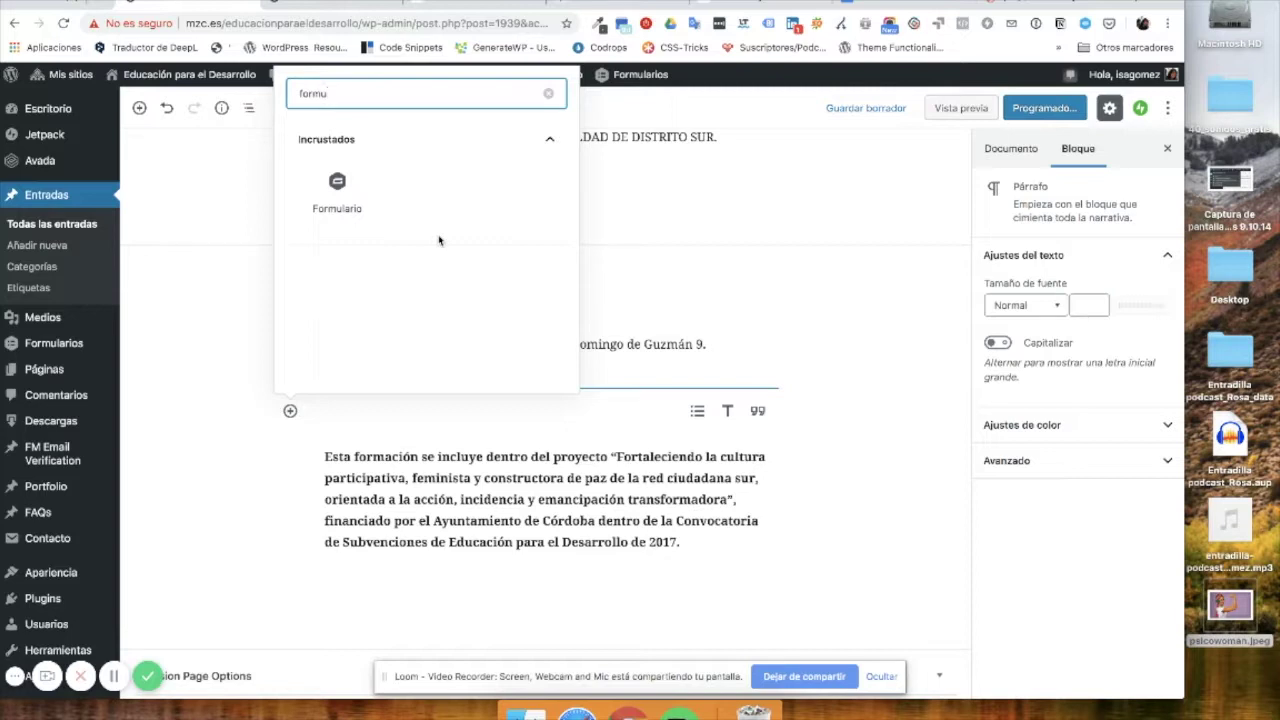
click(365, 204)
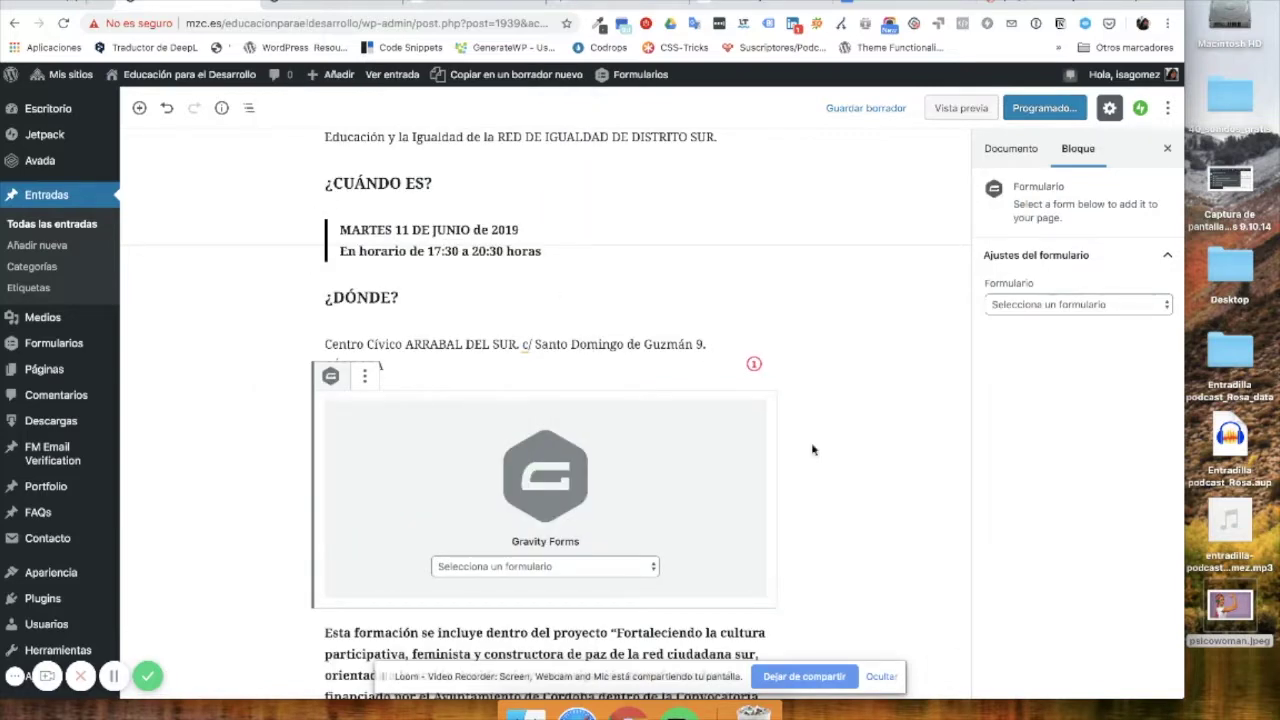
Step: Select the form "testing" in the new Gravity Forms block and look over its embedded fields
scroll(812, 450, down, 2)
scroll(812, 450, down, 1)
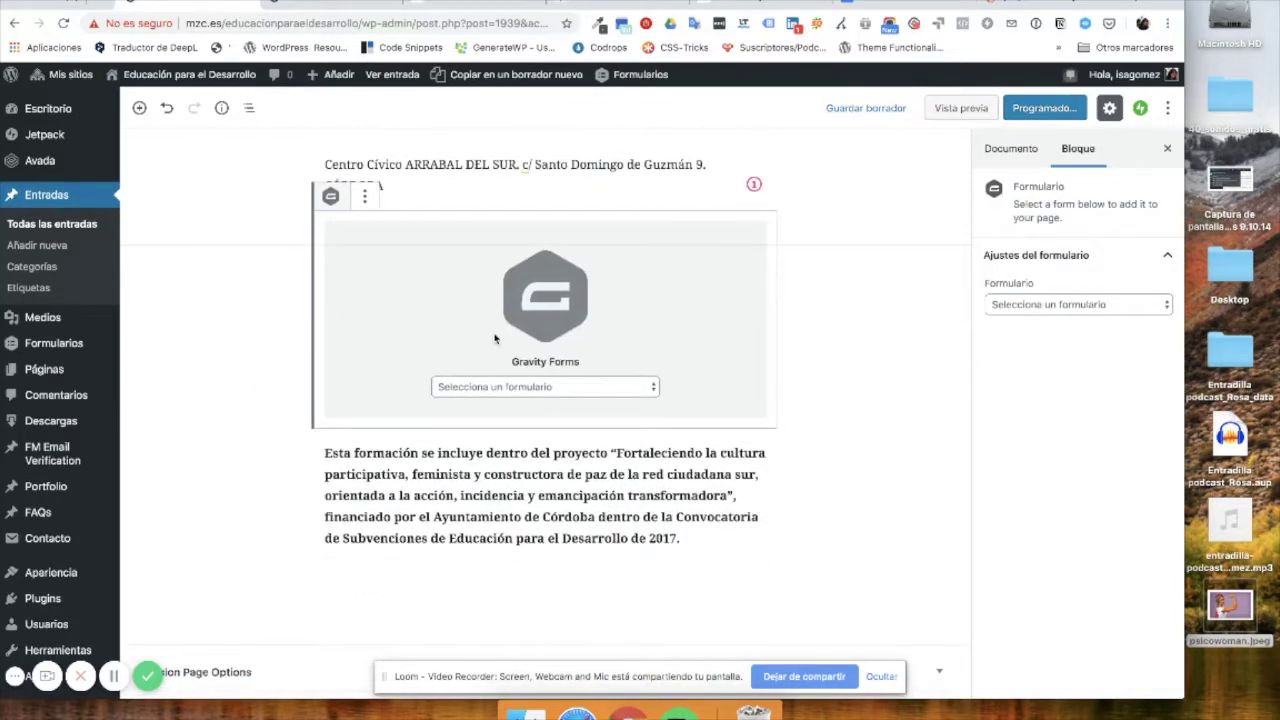
click(492, 390)
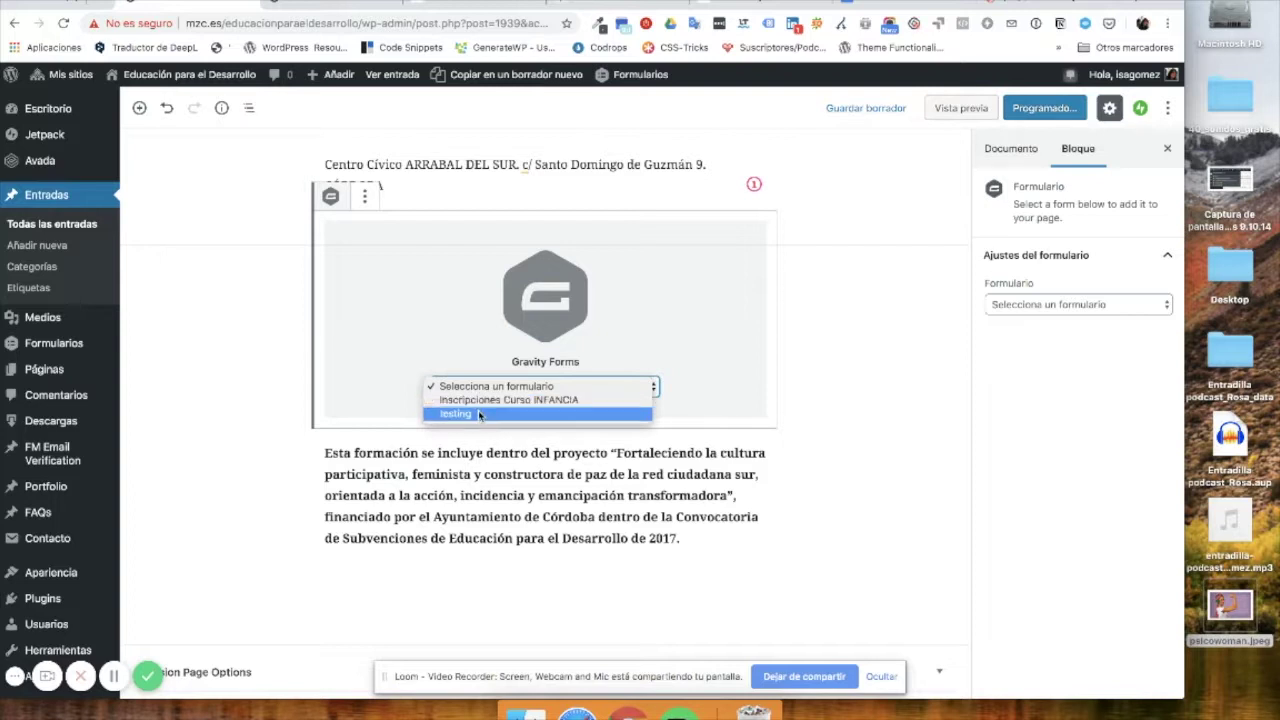
click(479, 414)
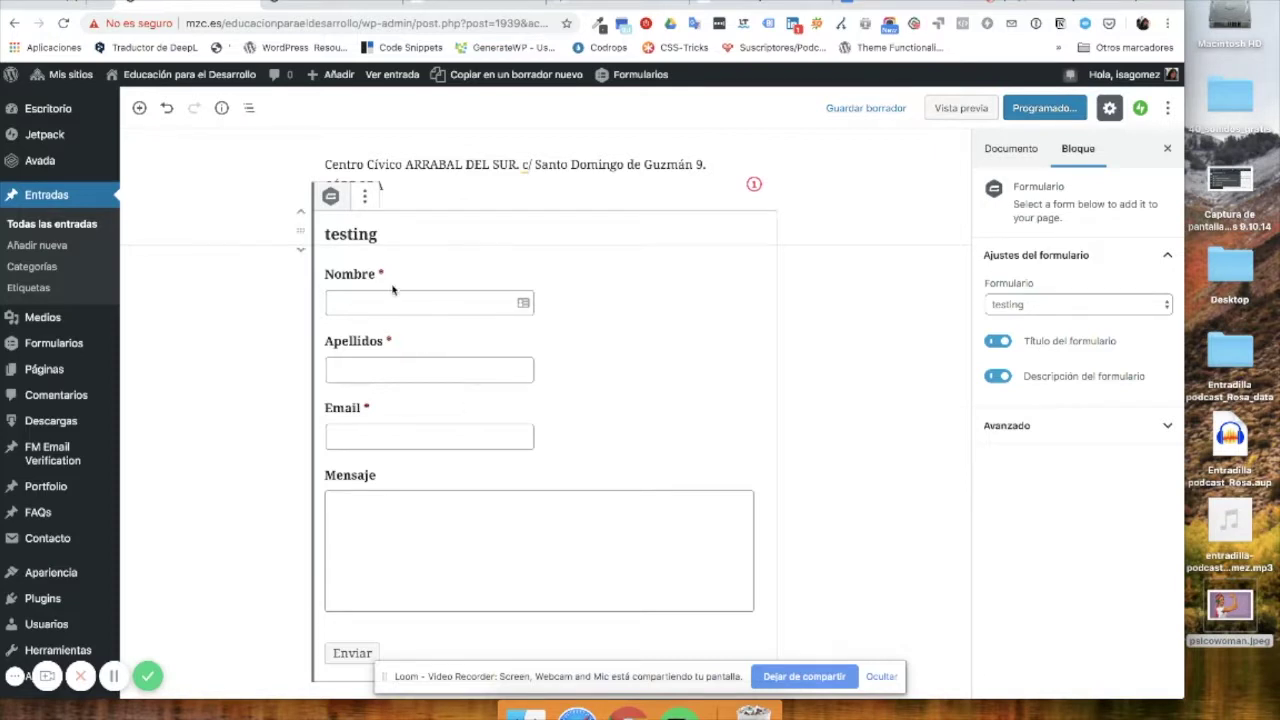
scroll(434, 450, down, 2)
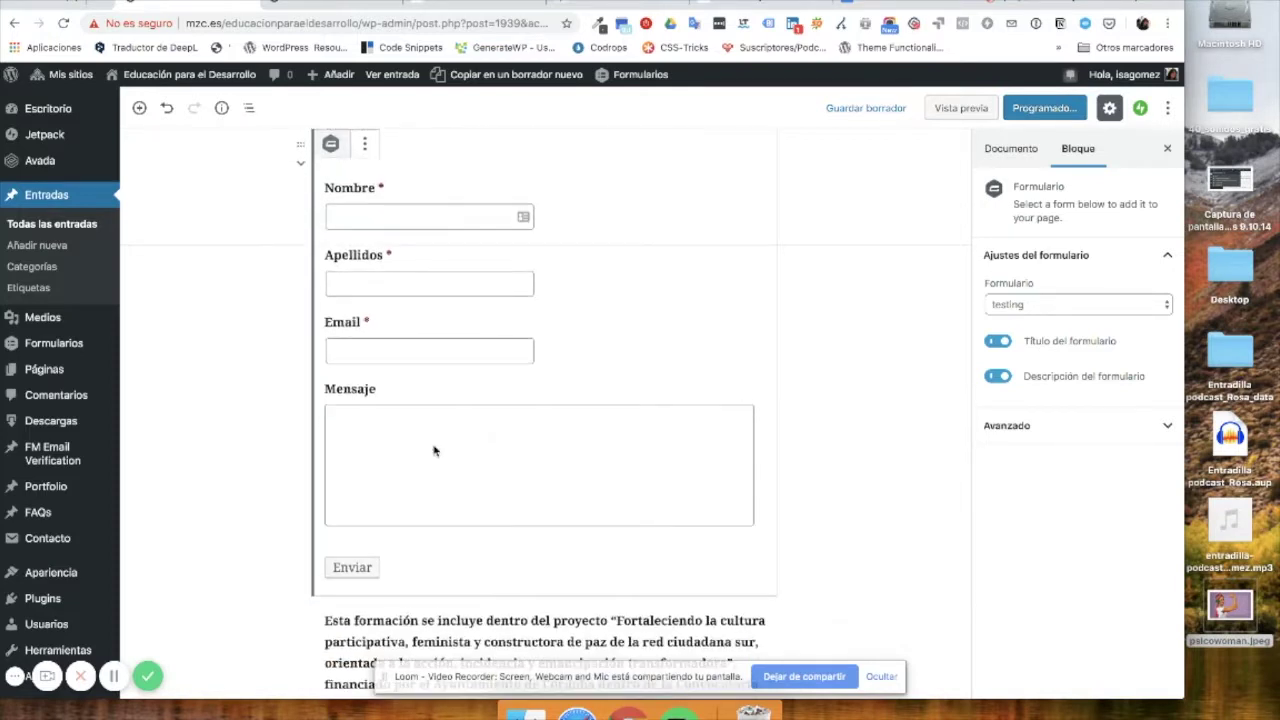
scroll(434, 450, up, 5)
scroll(434, 450, down, 1)
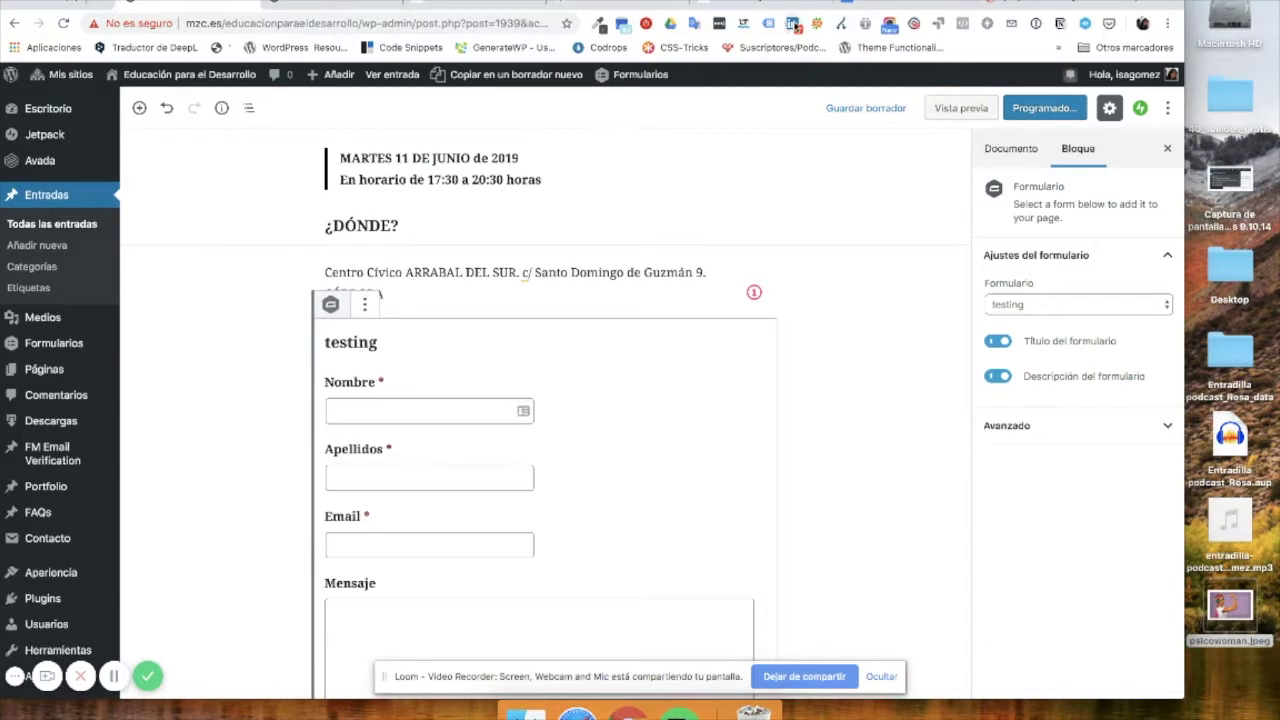
Step: Save the post as a draft and preview it, checking the embedded form below the address
click(869, 107)
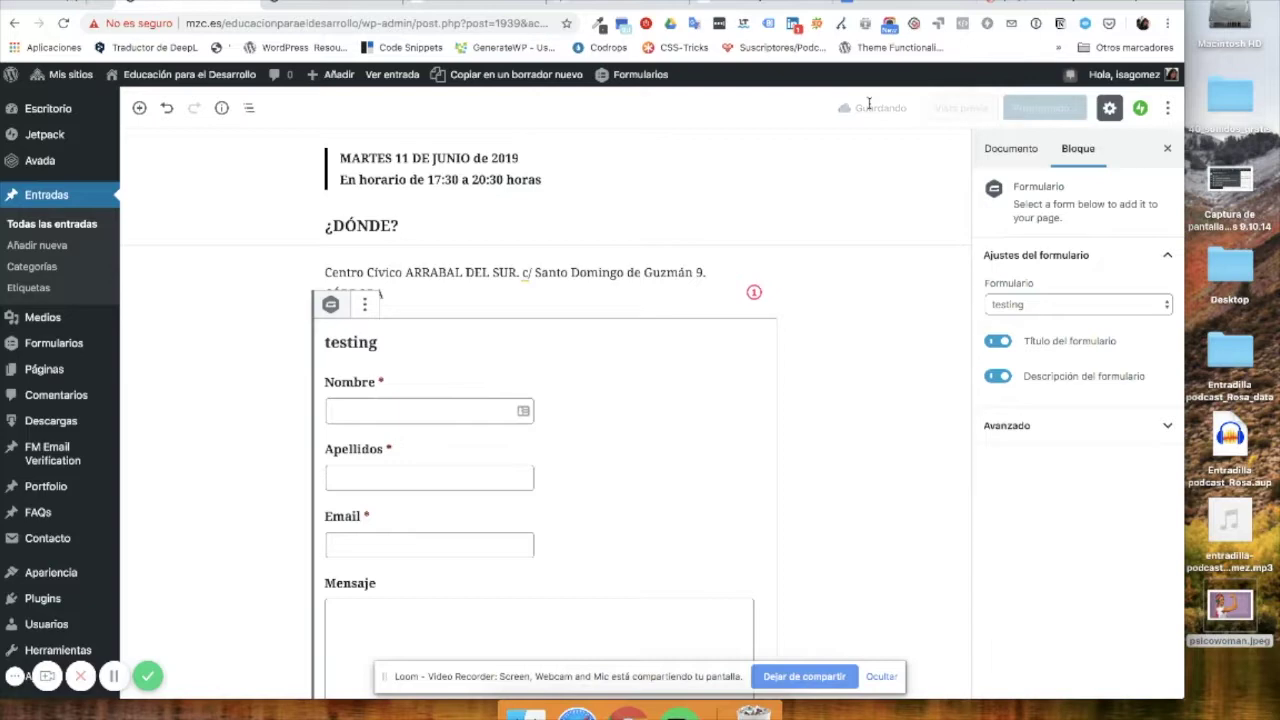
click(952, 107)
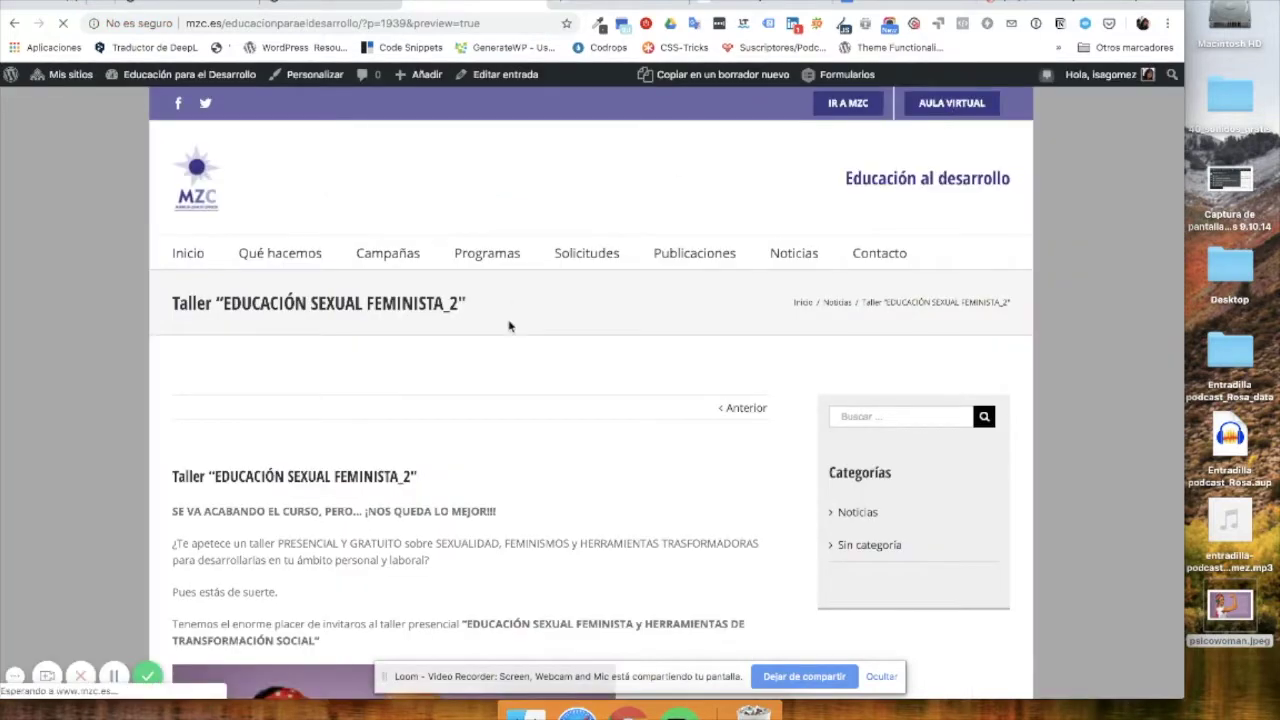
scroll(510, 325, down, 8)
scroll(510, 325, down, 5)
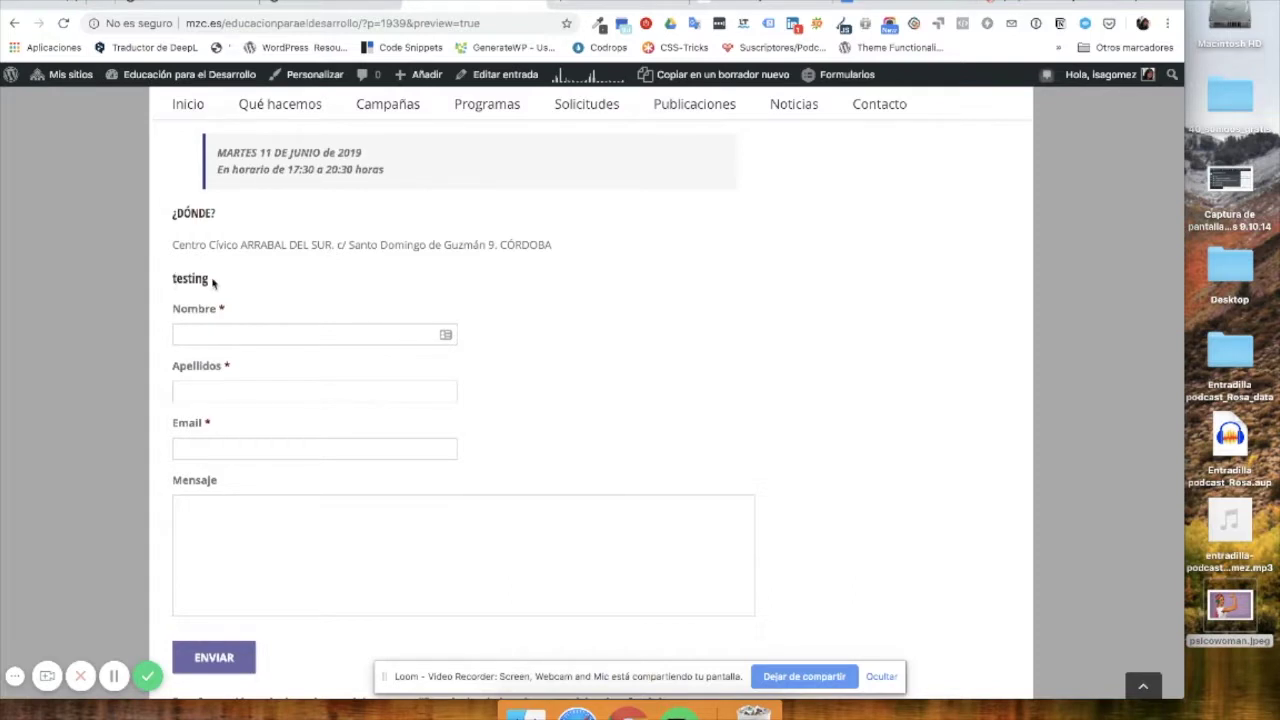
scroll(211, 280, down, 2)
scroll(211, 280, up, 3)
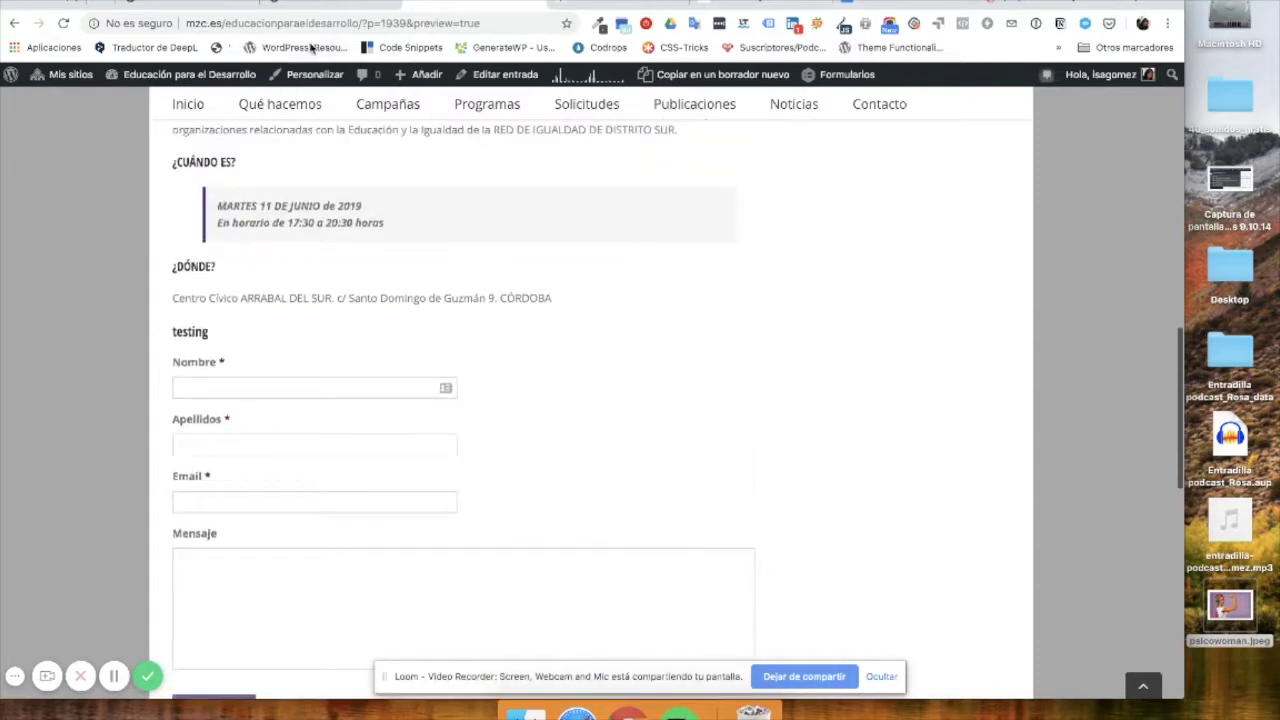
Step: Return to the post editor and turn off the form title and form description for the testing form block
click(477, 5)
click(330, 5)
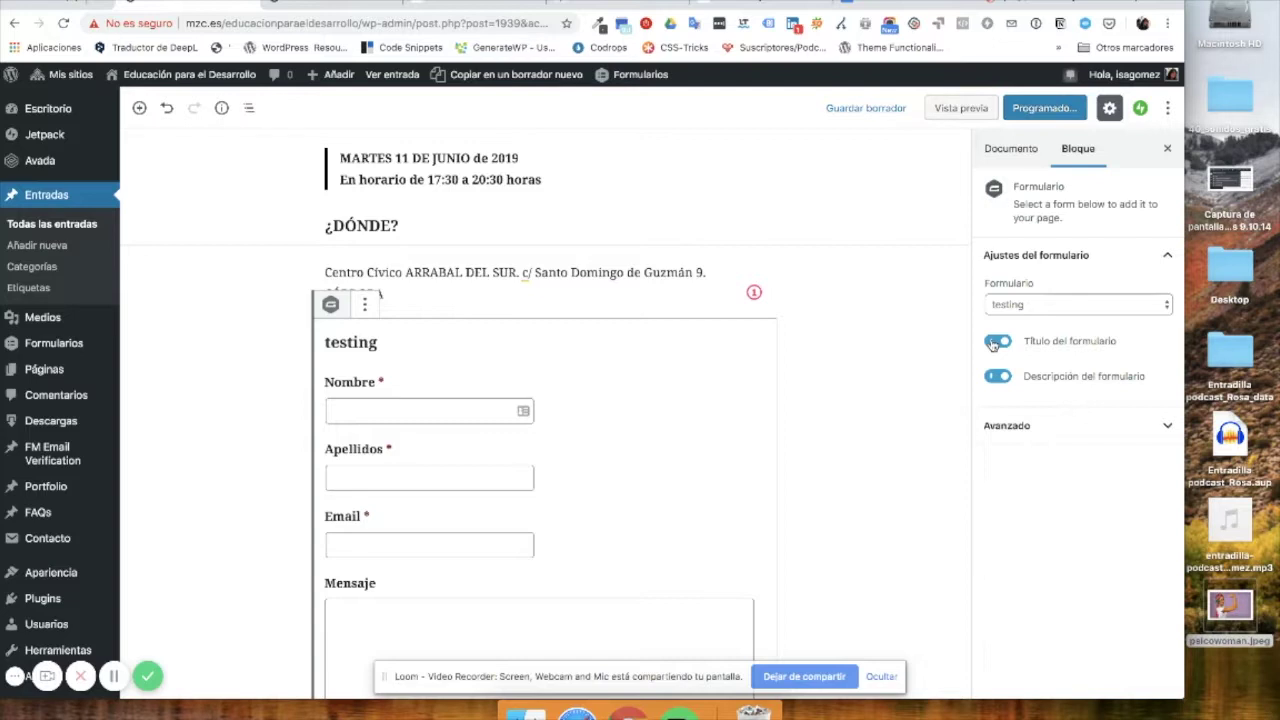
click(997, 341)
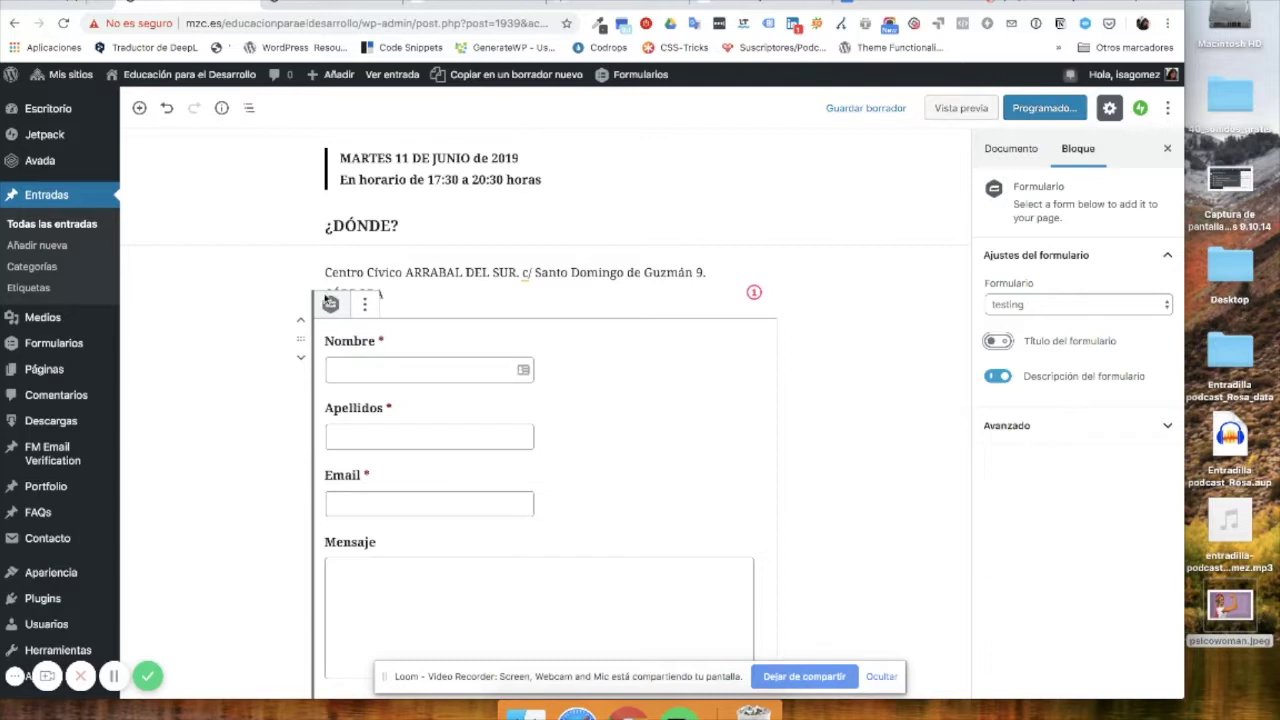
scroll(437, 353, down, 2)
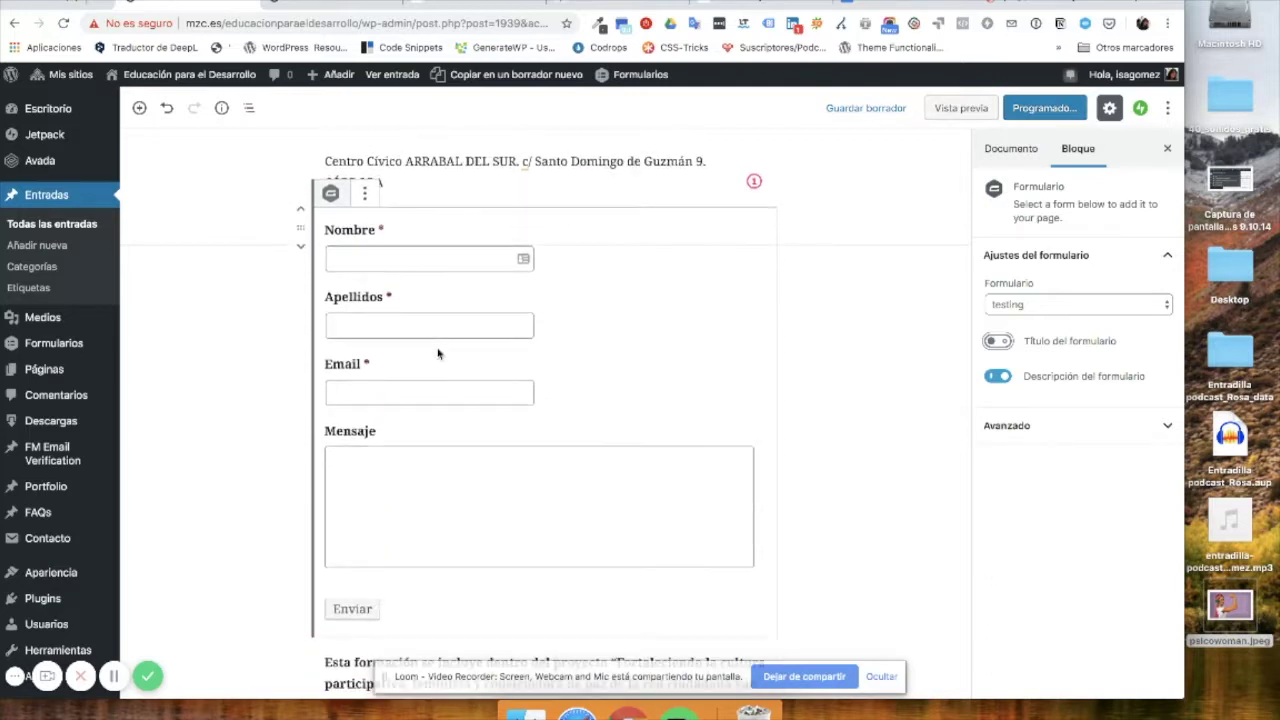
click(997, 377)
Step: Save the draft and preview the post again, reviewing the page from its title down to the form
scroll(858, 368, up, 2)
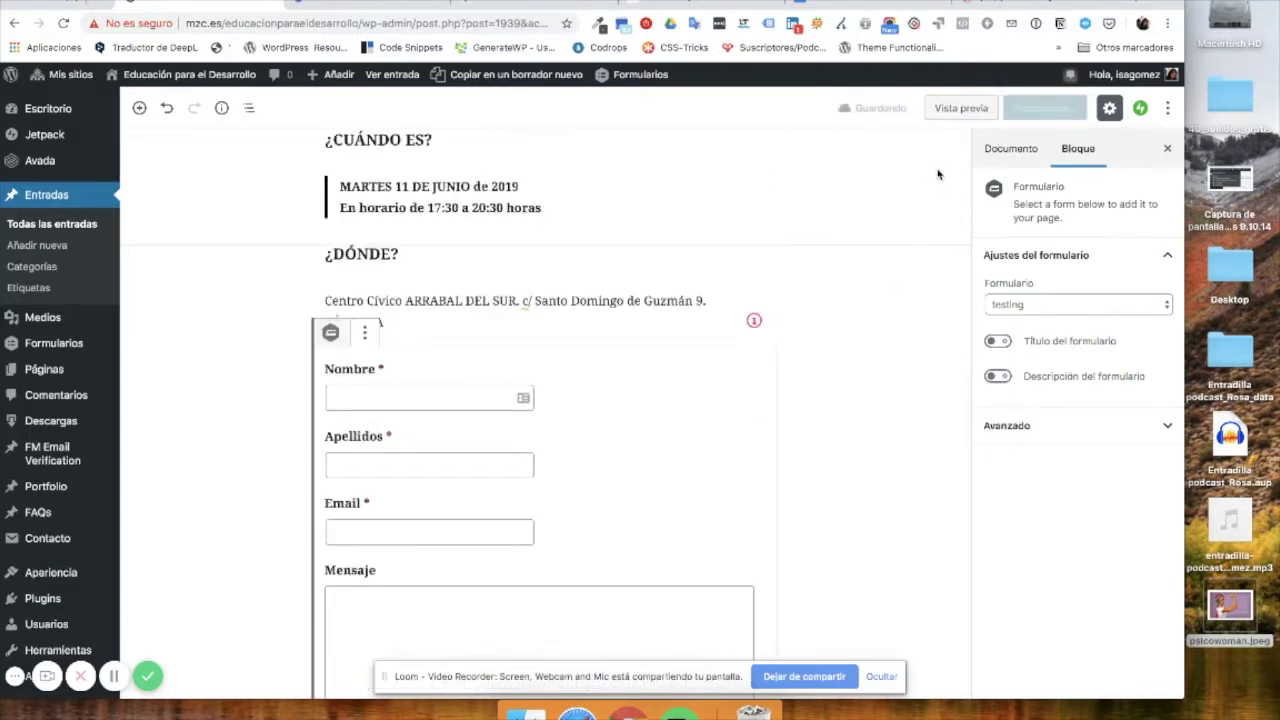
click(962, 108)
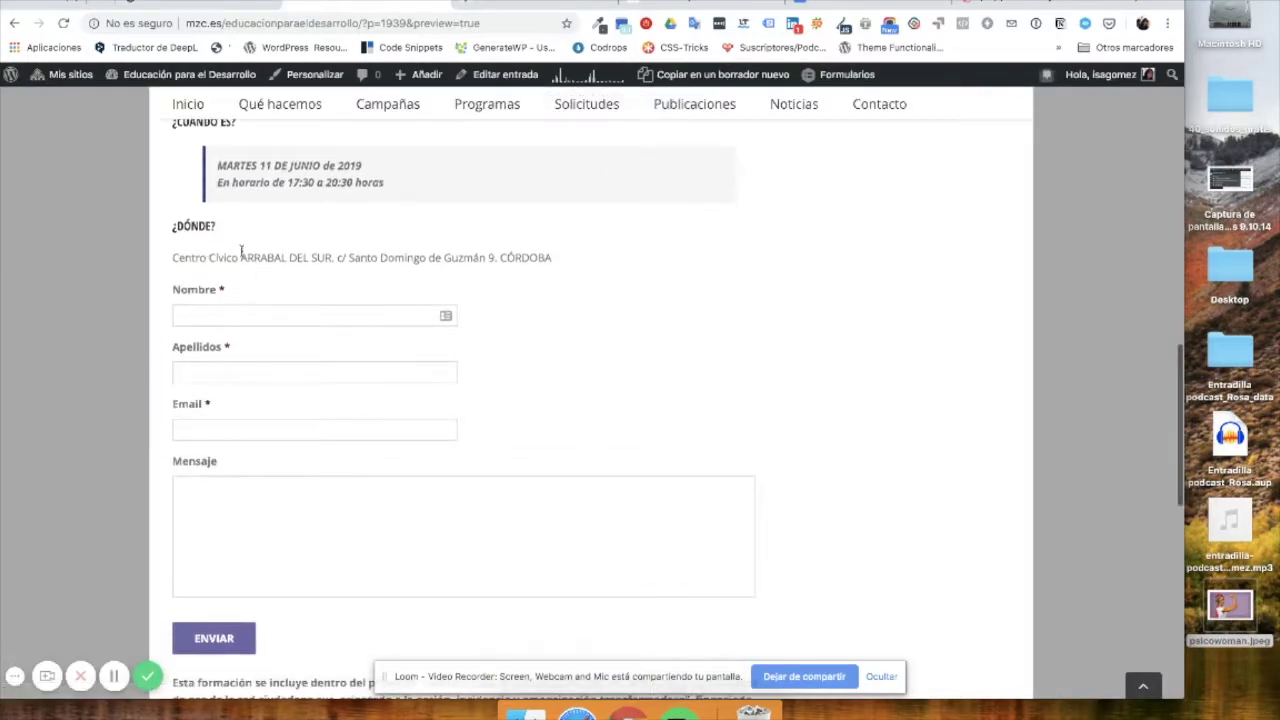
scroll(257, 283, up, 10)
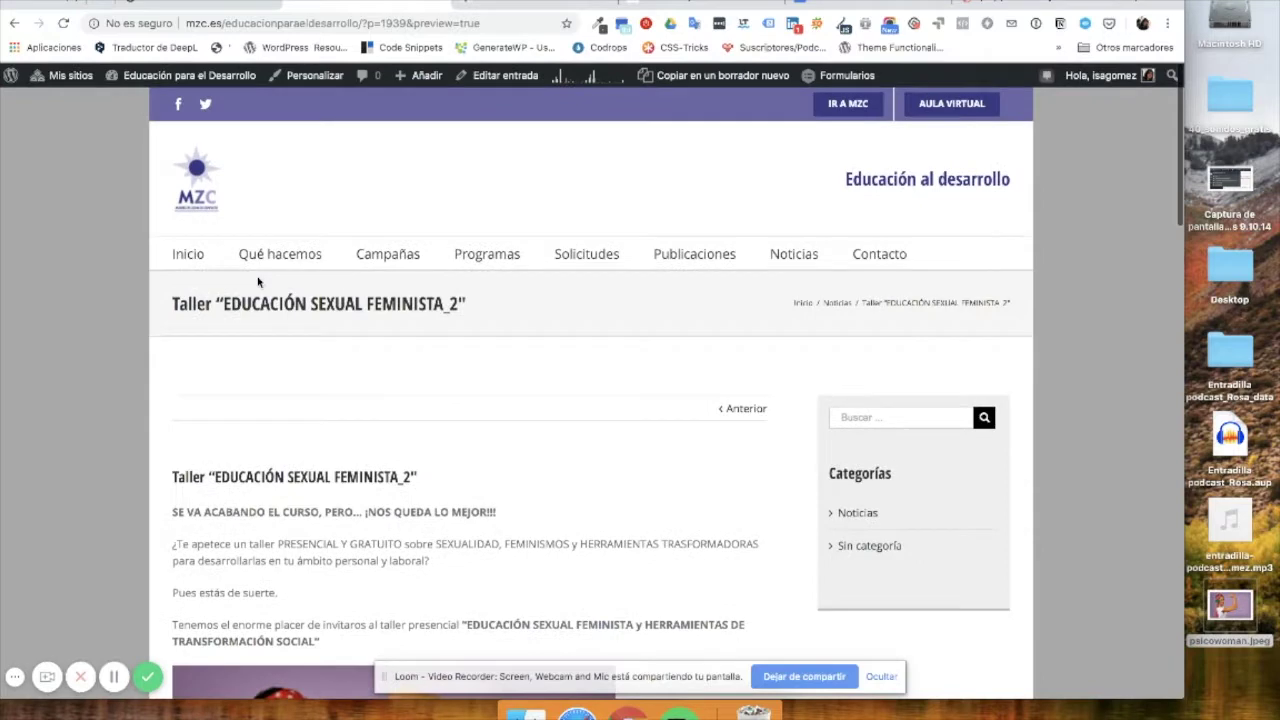
scroll(393, 462, down, 3)
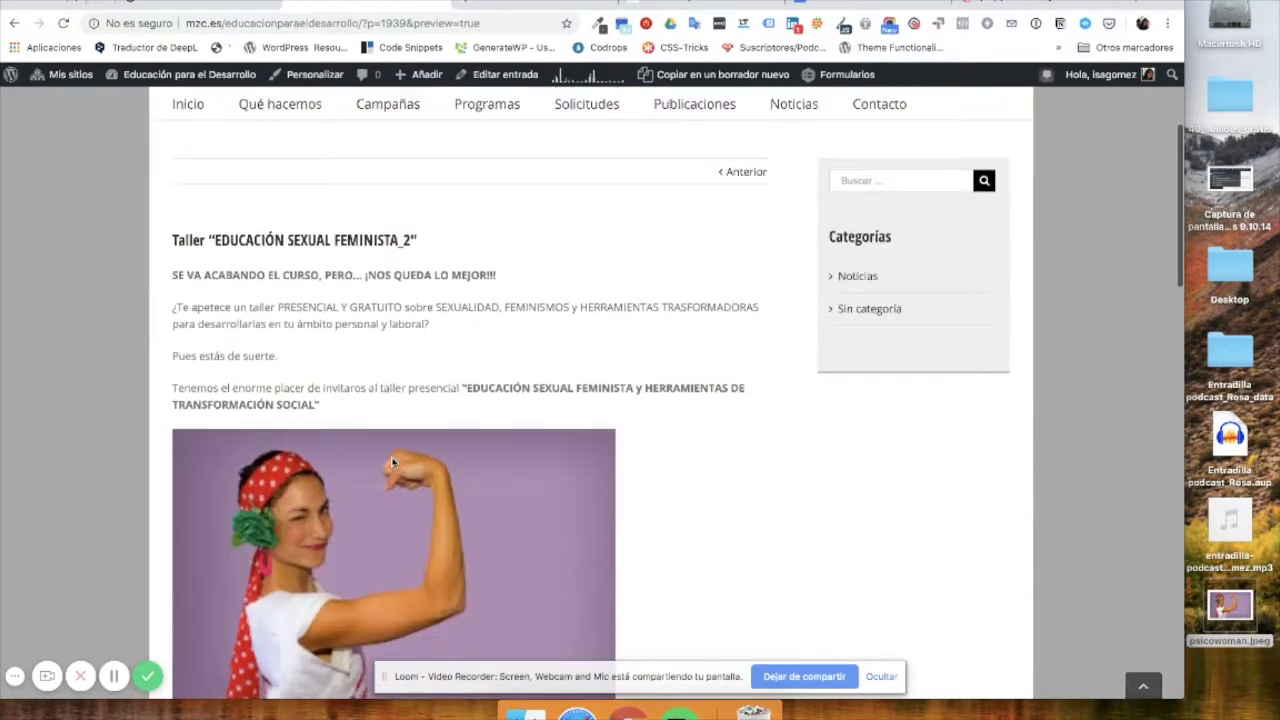
scroll(393, 462, down, 3)
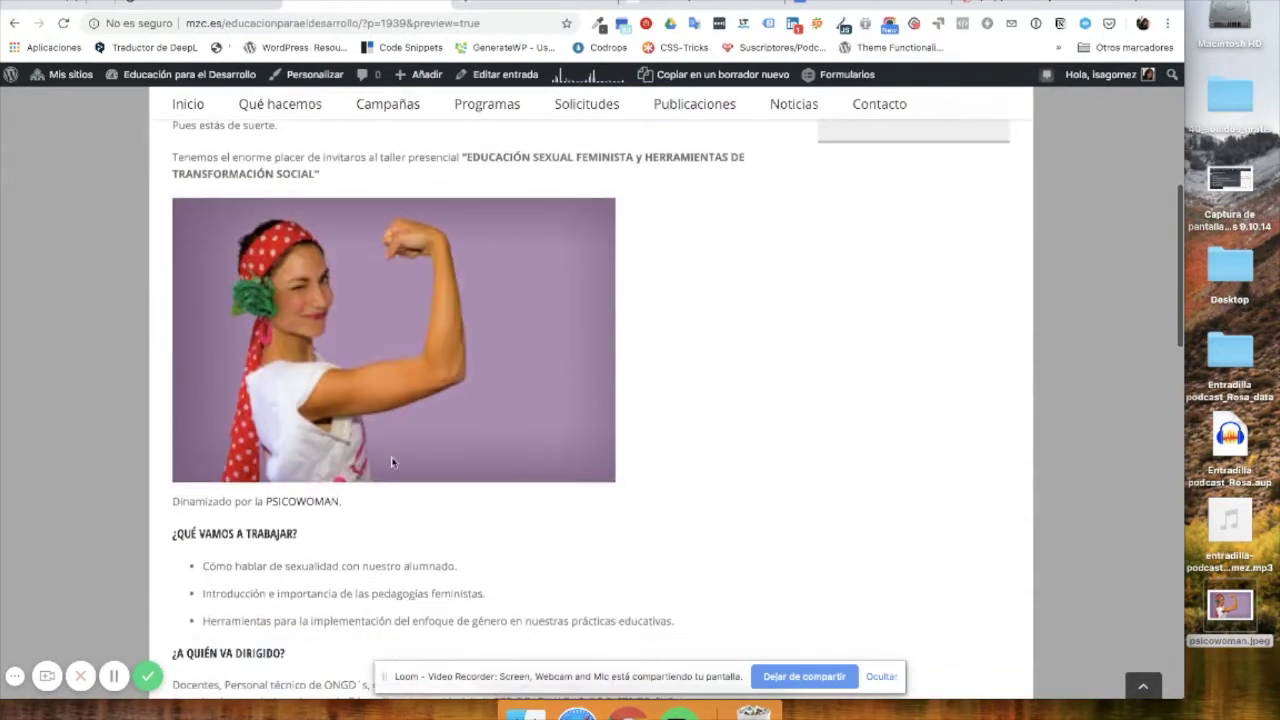
scroll(393, 462, down, 3)
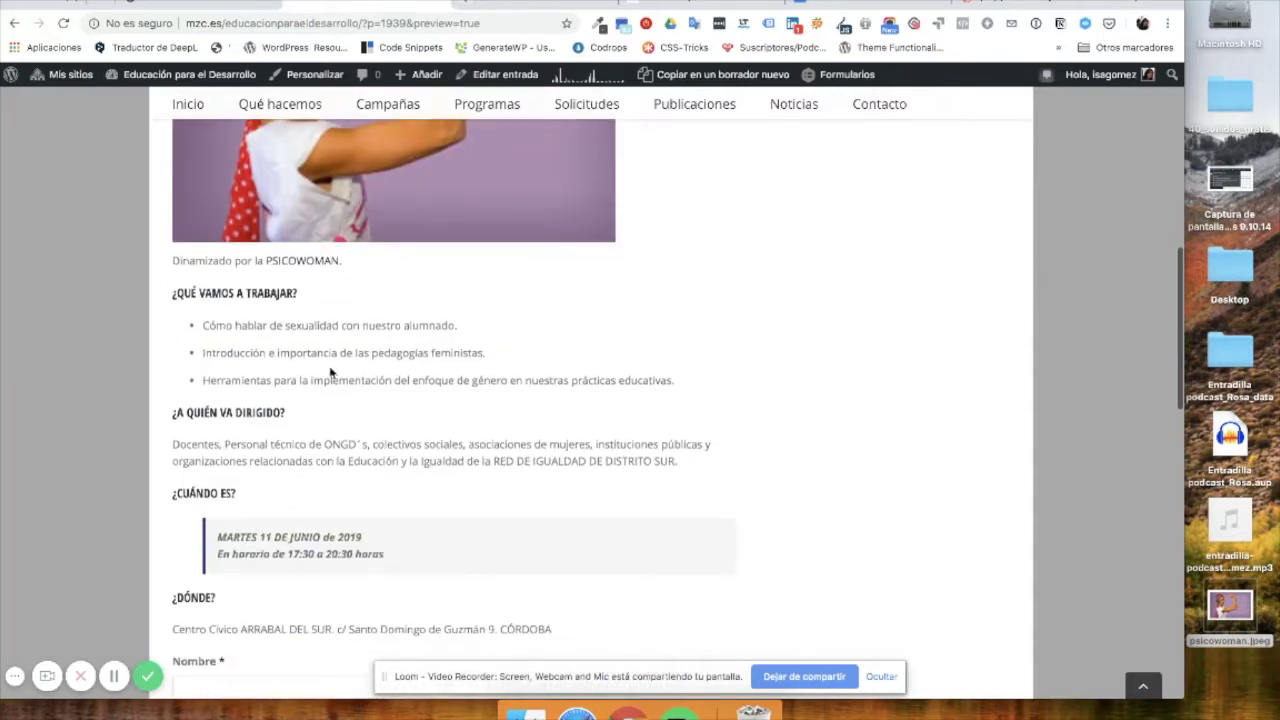
scroll(323, 434, down, 2)
scroll(324, 433, down, 2)
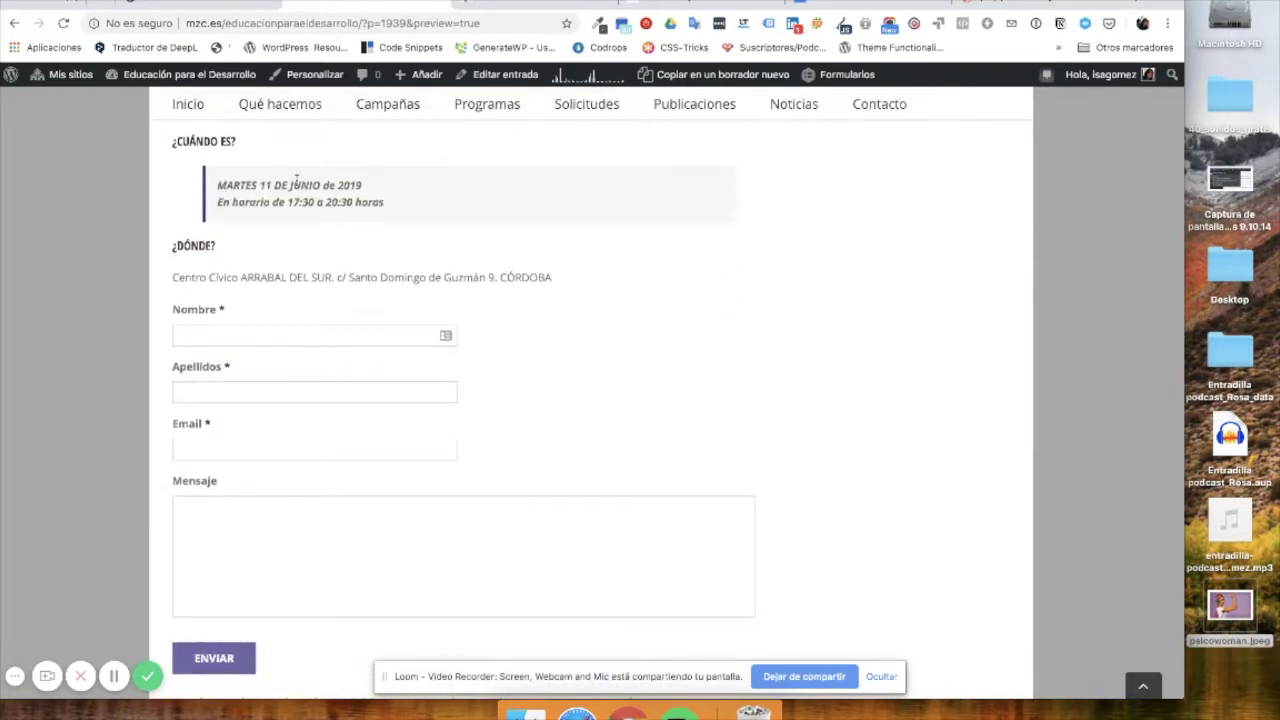
scroll(296, 180, down, 1)
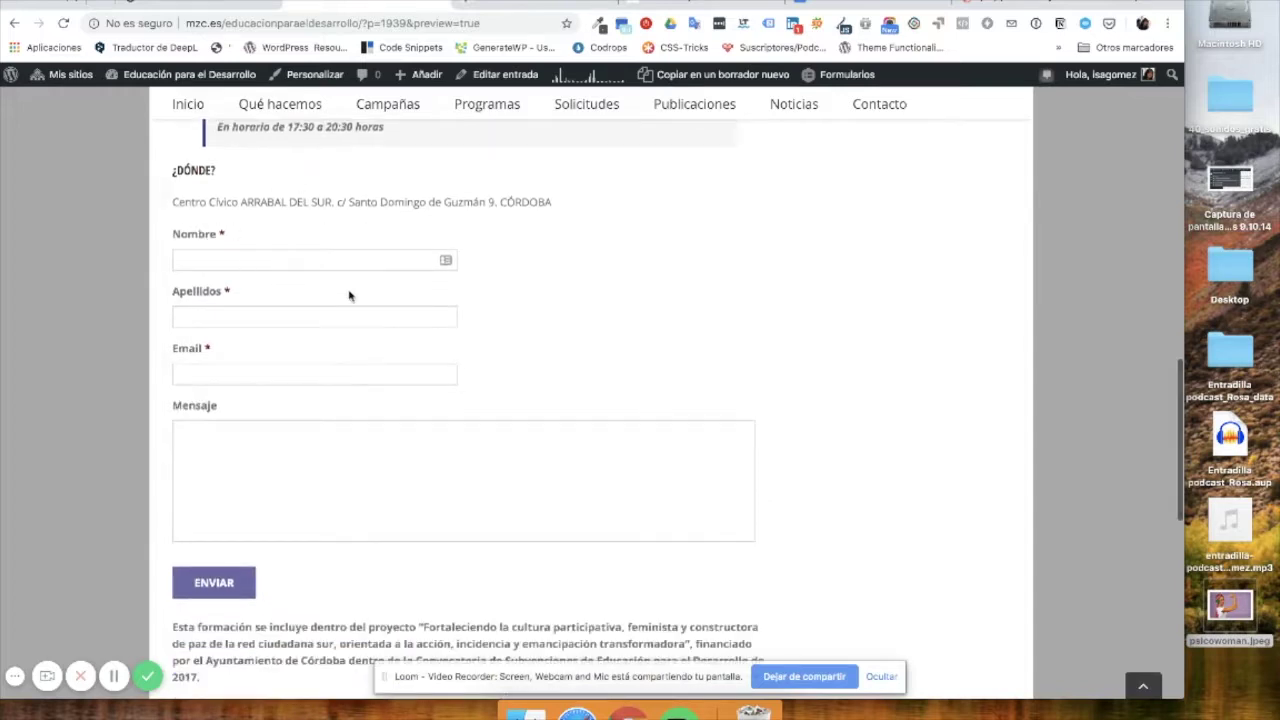
Step: Fill in the previewed form with the browser's saved contact details, using the suggestion for the Email field
click(216, 260)
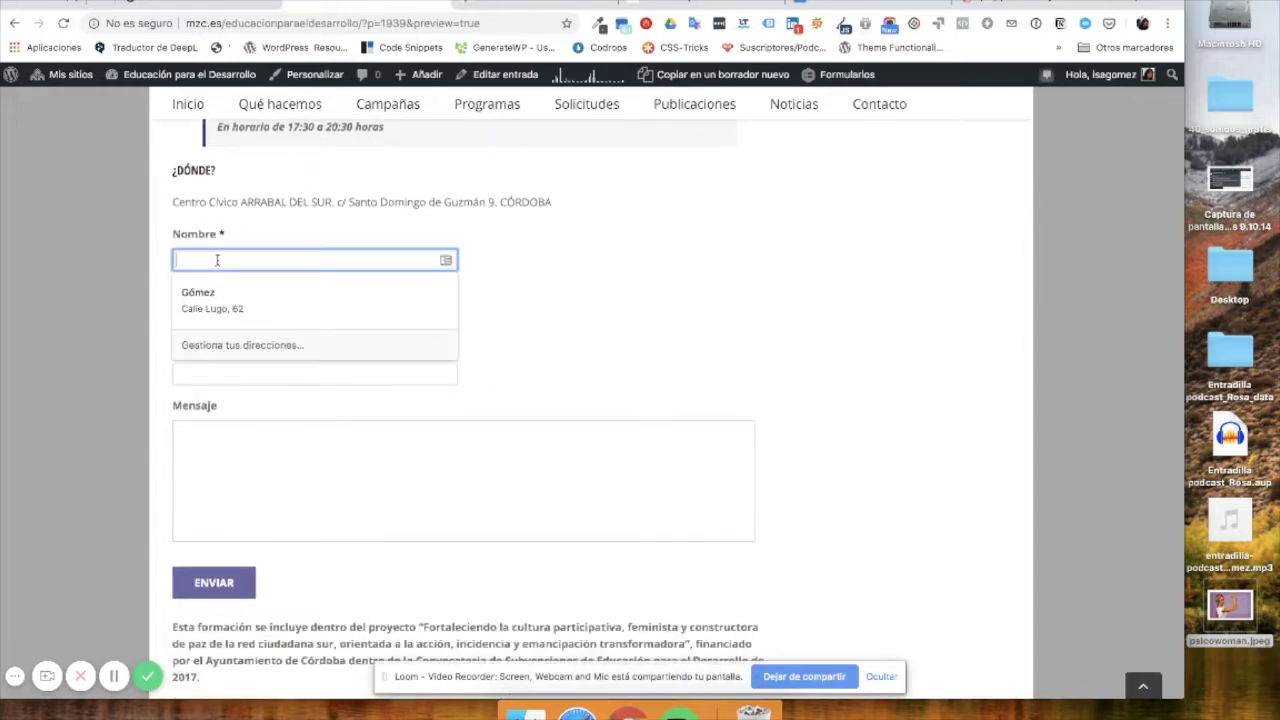
click(624, 328)
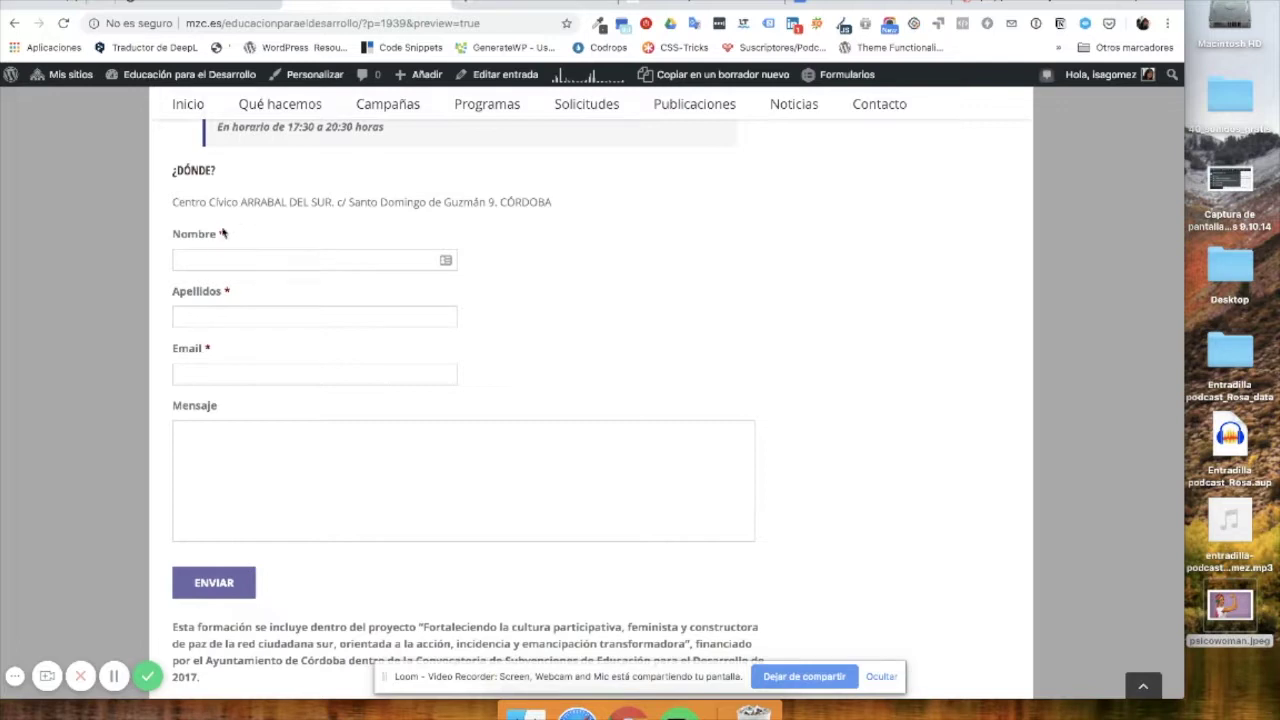
click(192, 370)
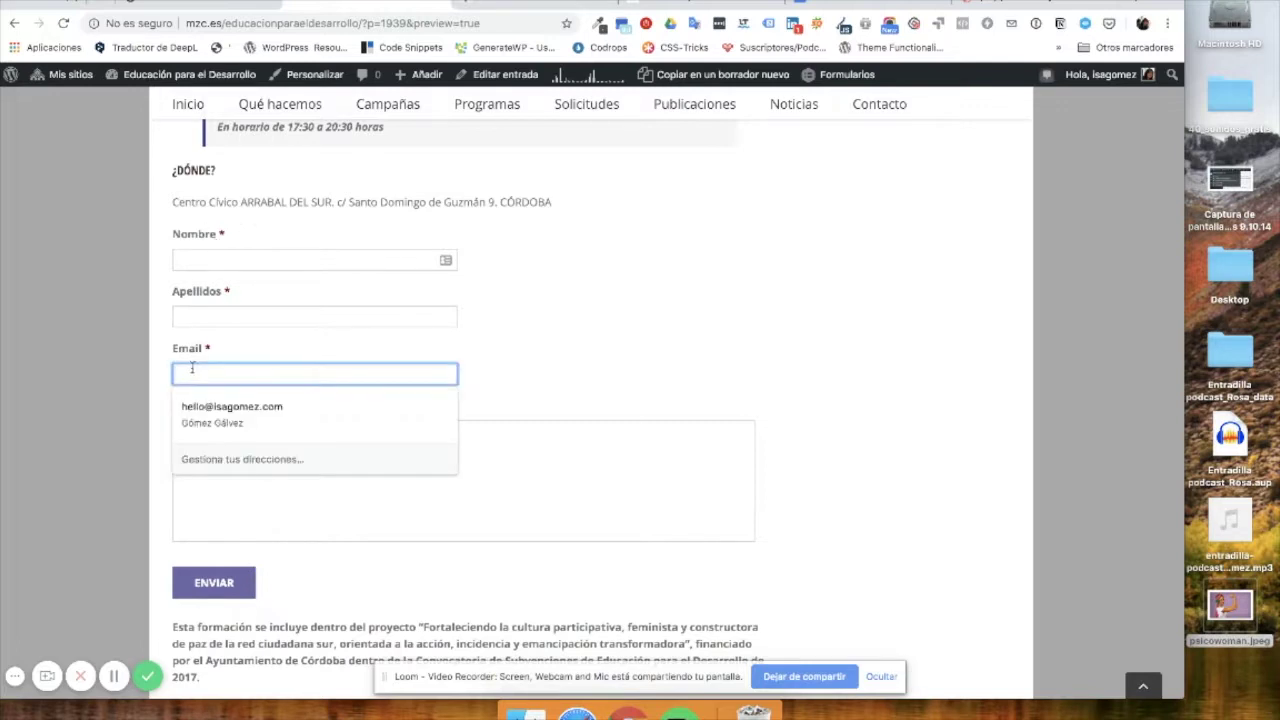
click(210, 410)
Step: Remove the @ sign from the e-mail address to make it invalid, keep the filled message, and submit the form
click(209, 374)
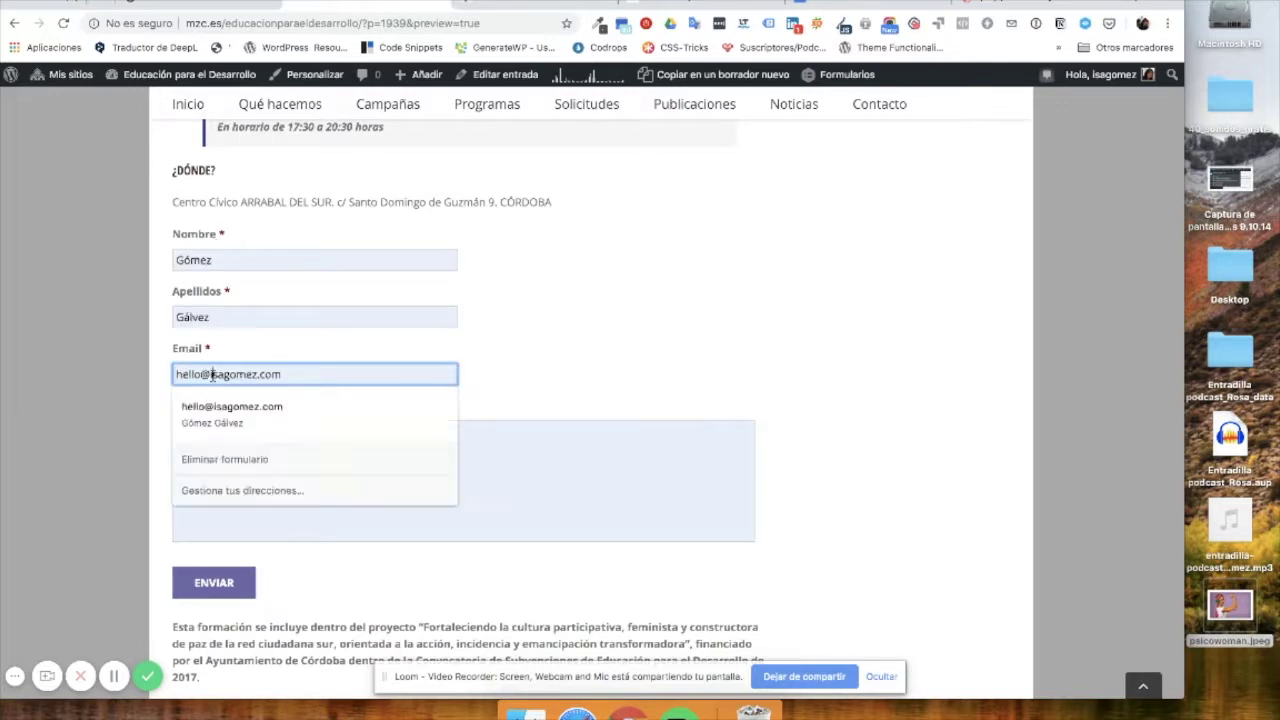
click(209, 374)
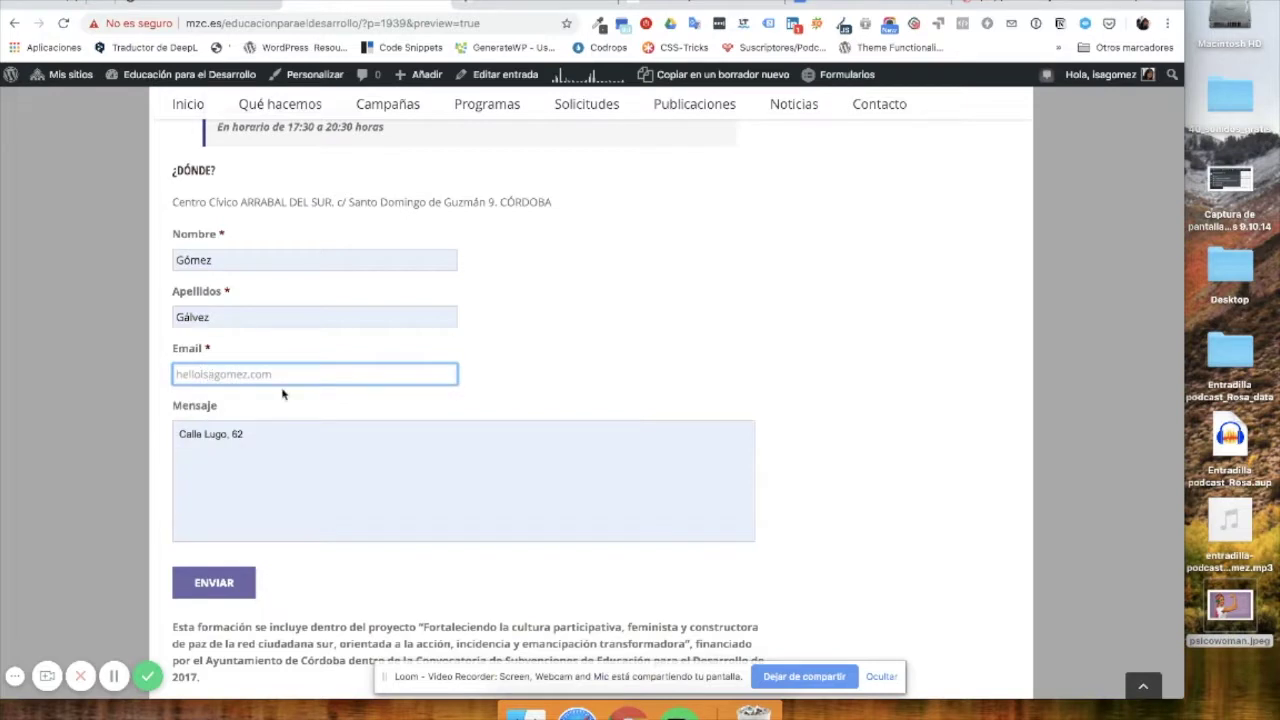
click(258, 448)
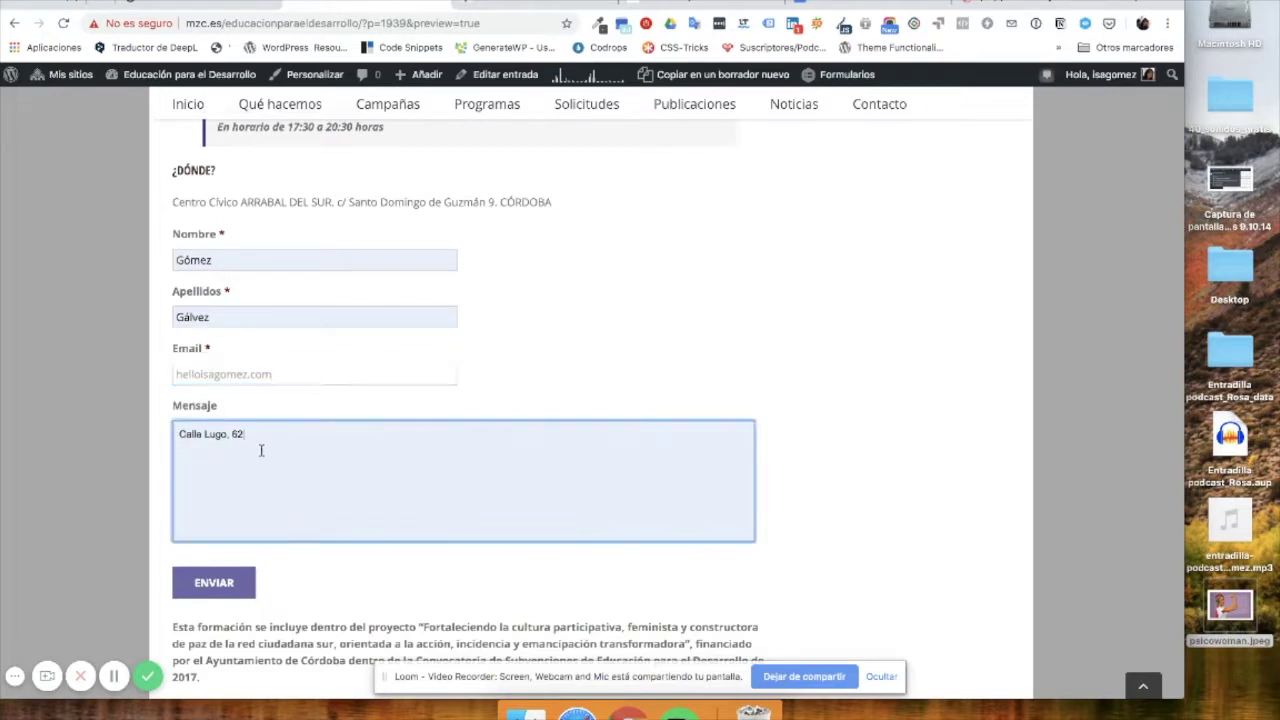
click(377, 578)
click(227, 593)
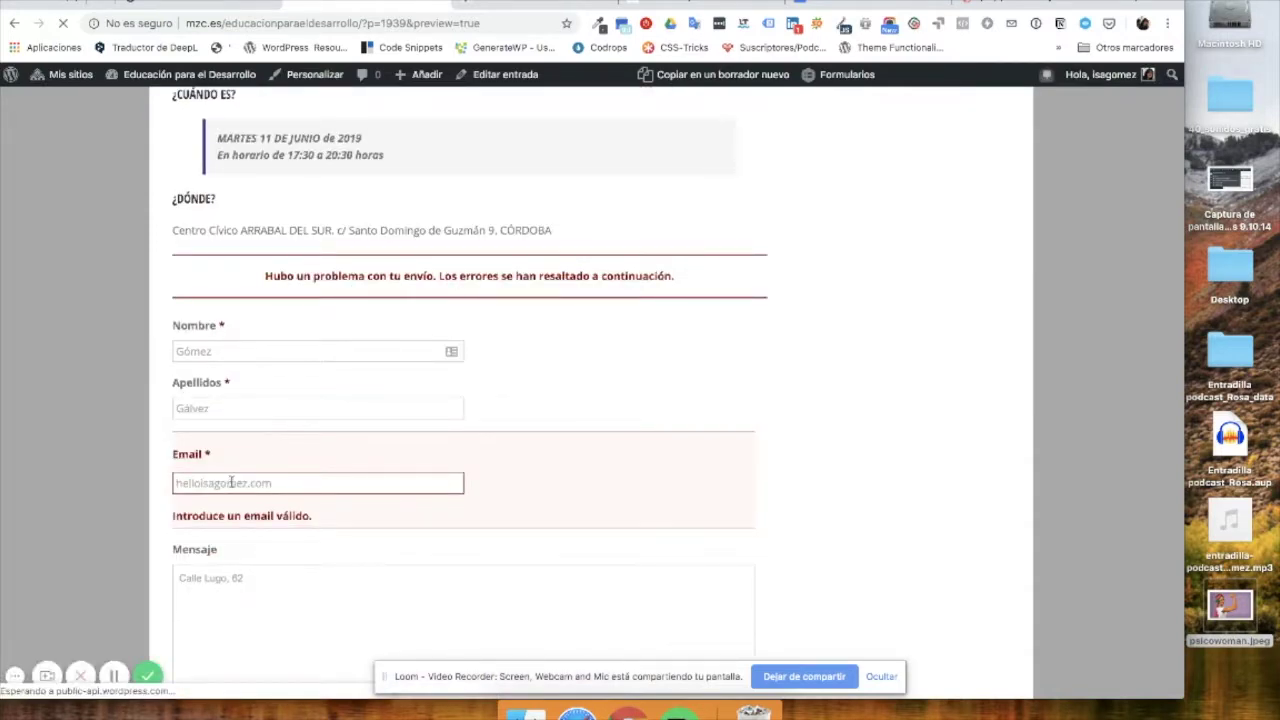
Step: Check the Email field and the rest of the submitted form in the preview, and look over the page up to its title
click(200, 485)
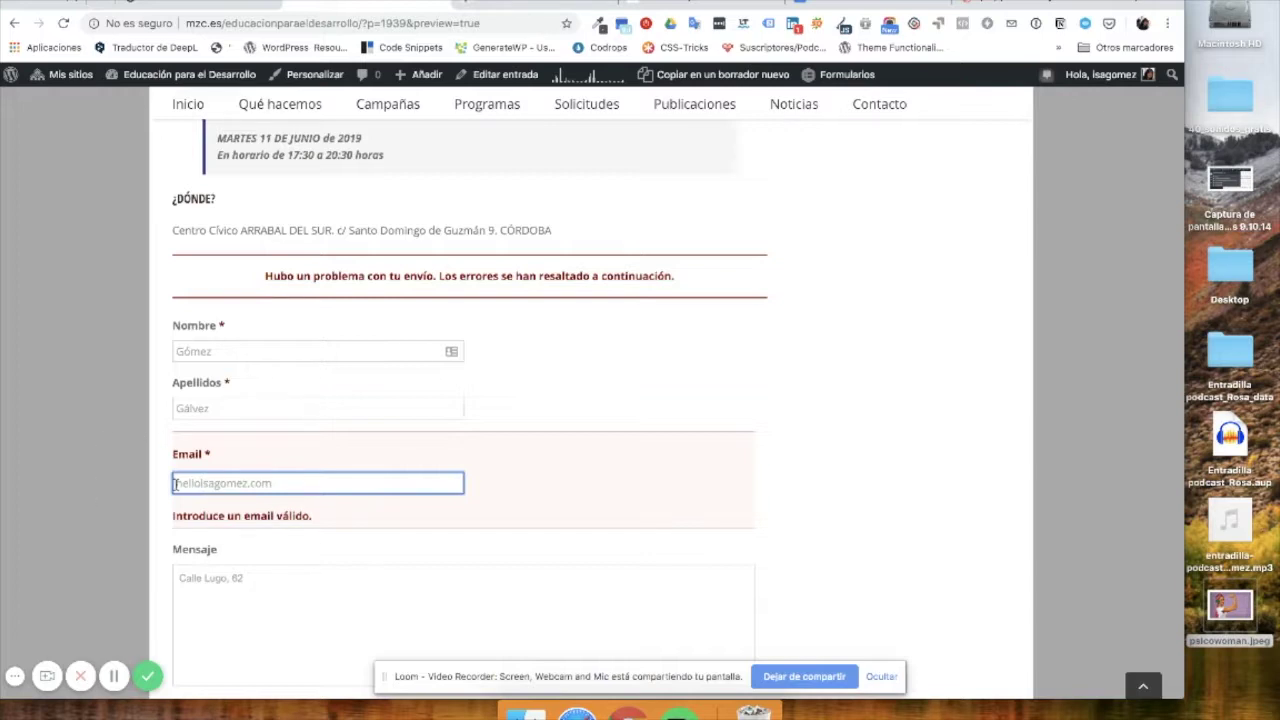
scroll(175, 482, down, 1)
scroll(175, 482, down, 5)
scroll(175, 482, up, 12)
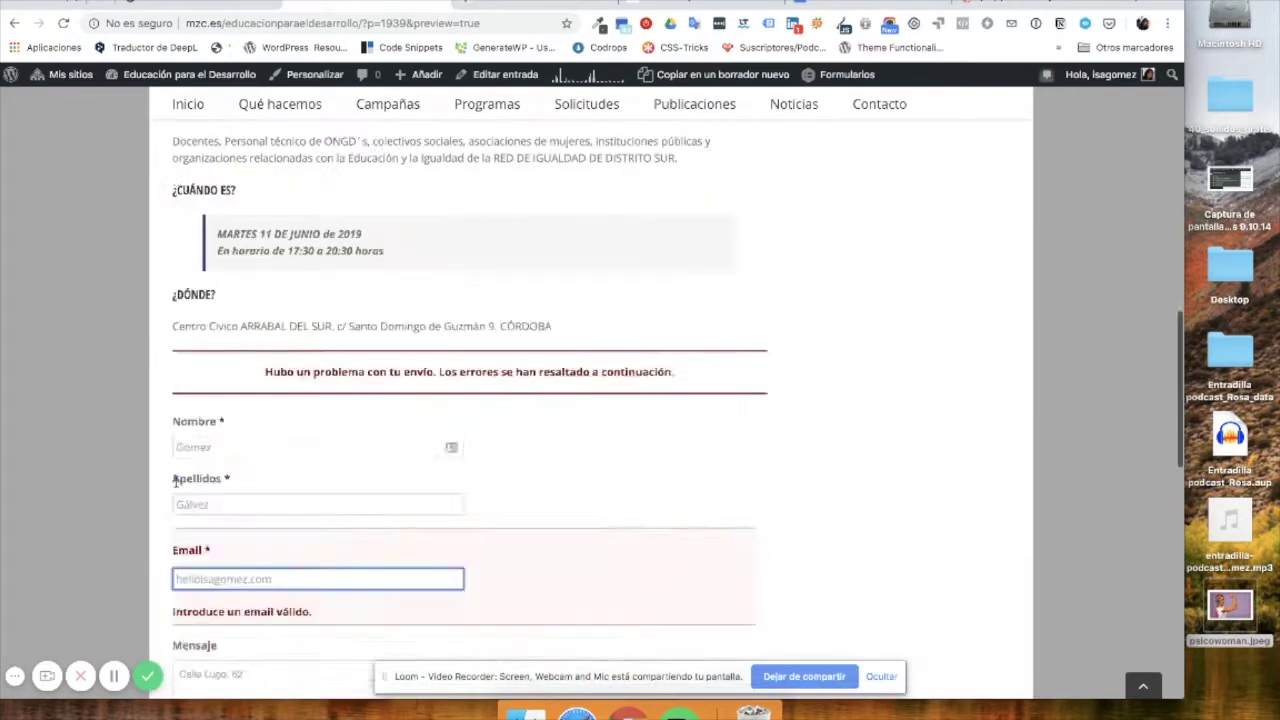
scroll(175, 482, down, 10)
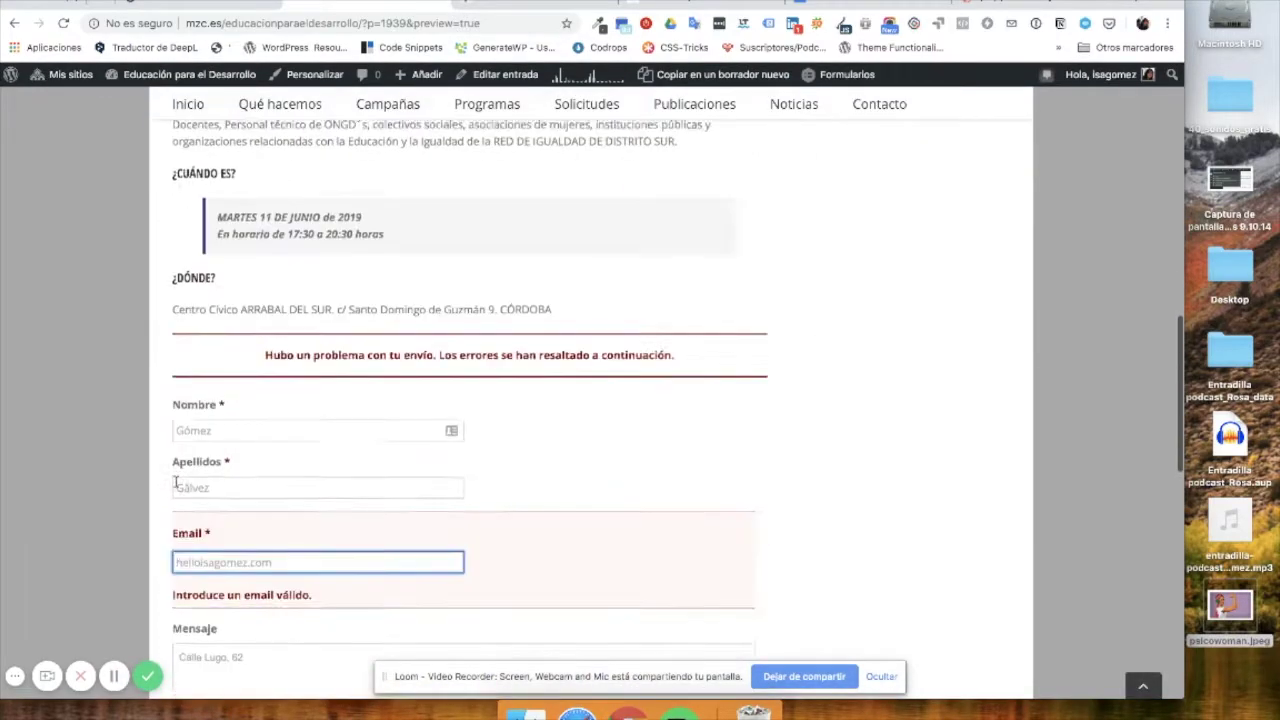
scroll(597, 326, up, 10)
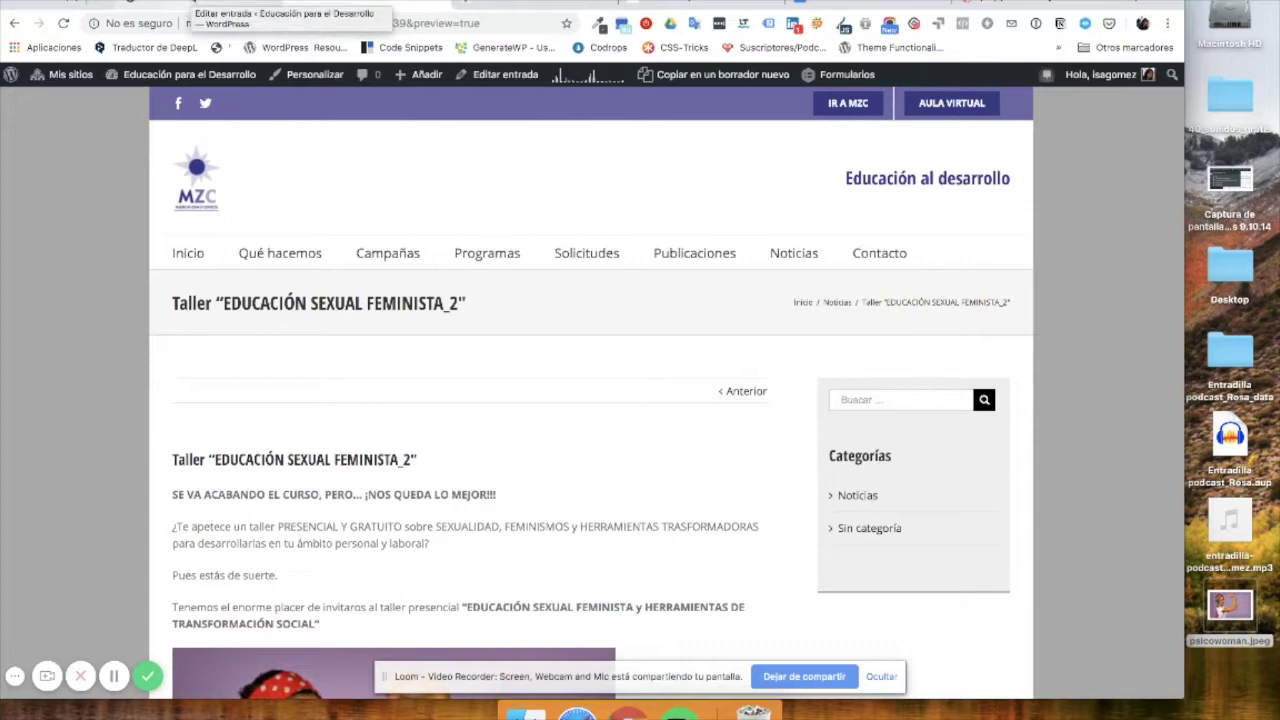
Step: Return to the post editor and review the draft from the embedded form and closing paragraph up to the post title
click(284, 5)
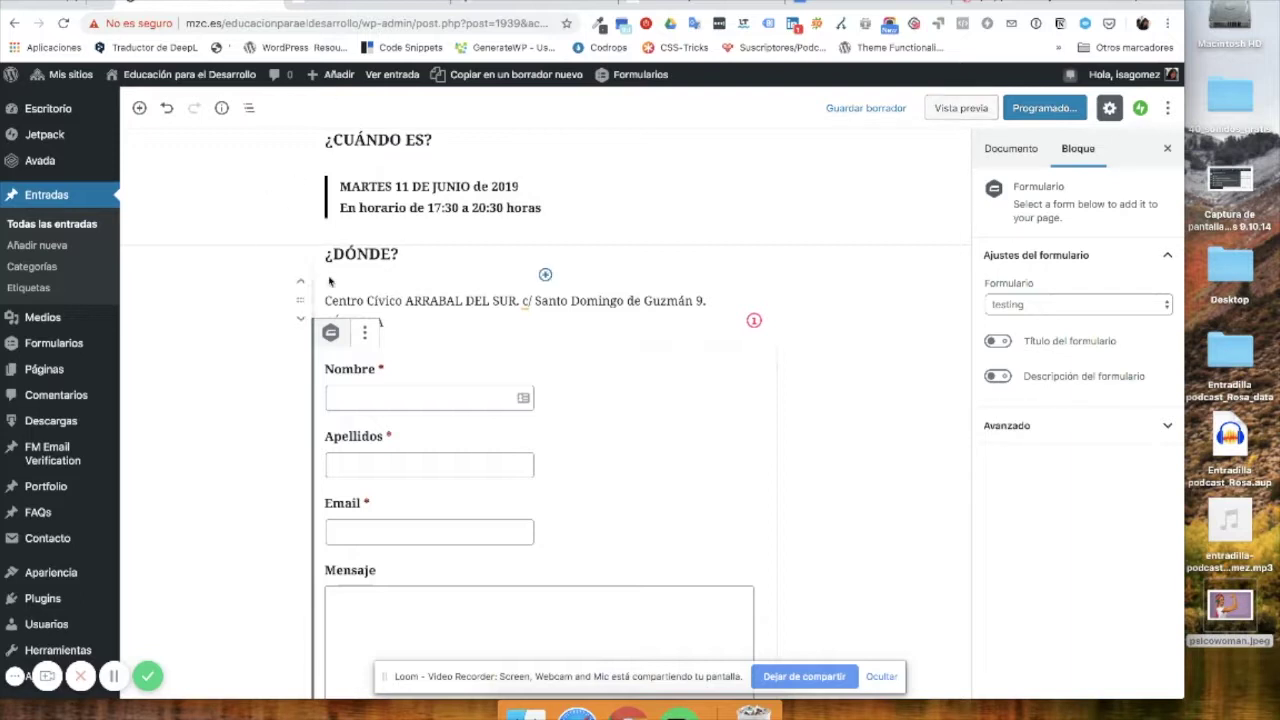
mouse_move(55, 350)
scroll(415, 306, down, 5)
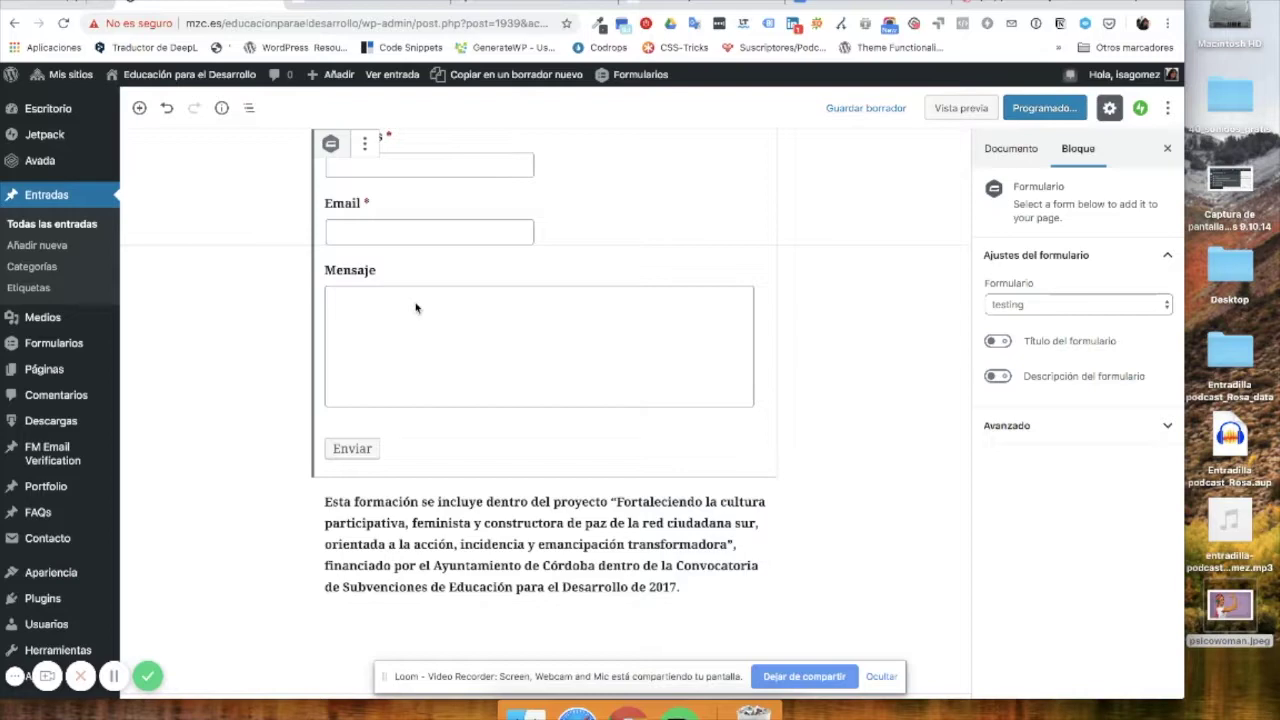
scroll(416, 308, up, 10)
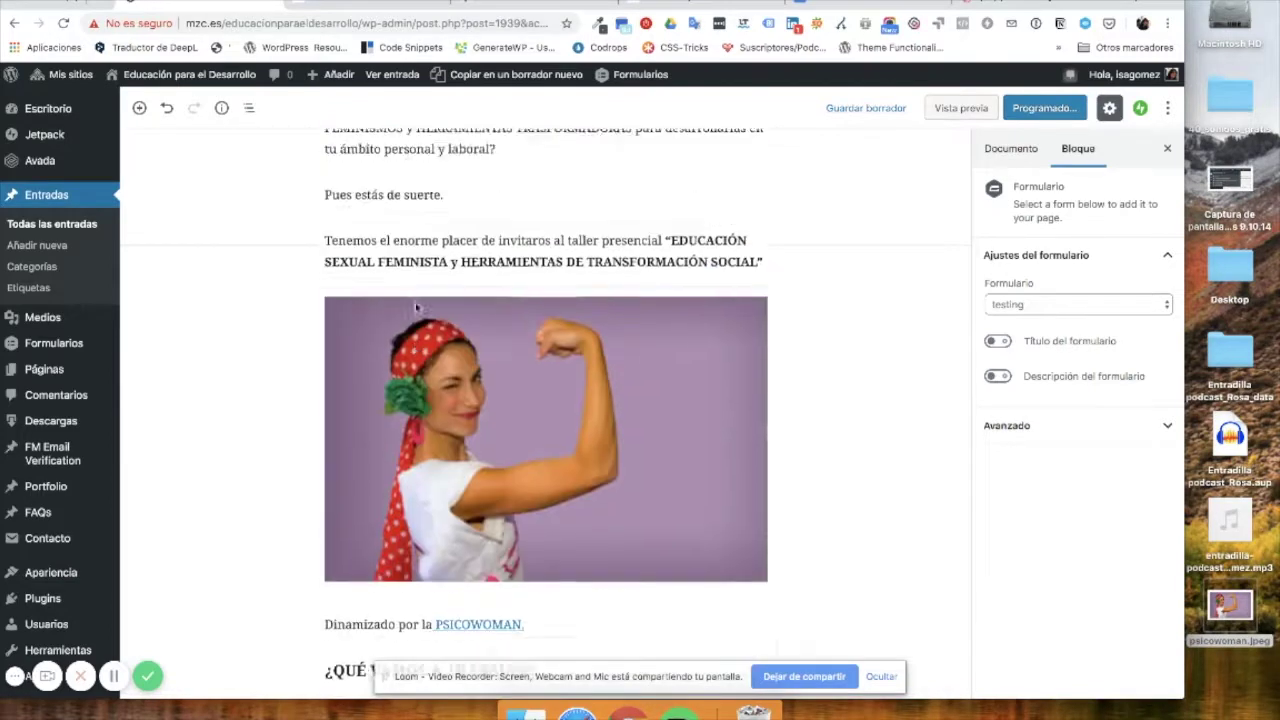
scroll(415, 300, up, 3)
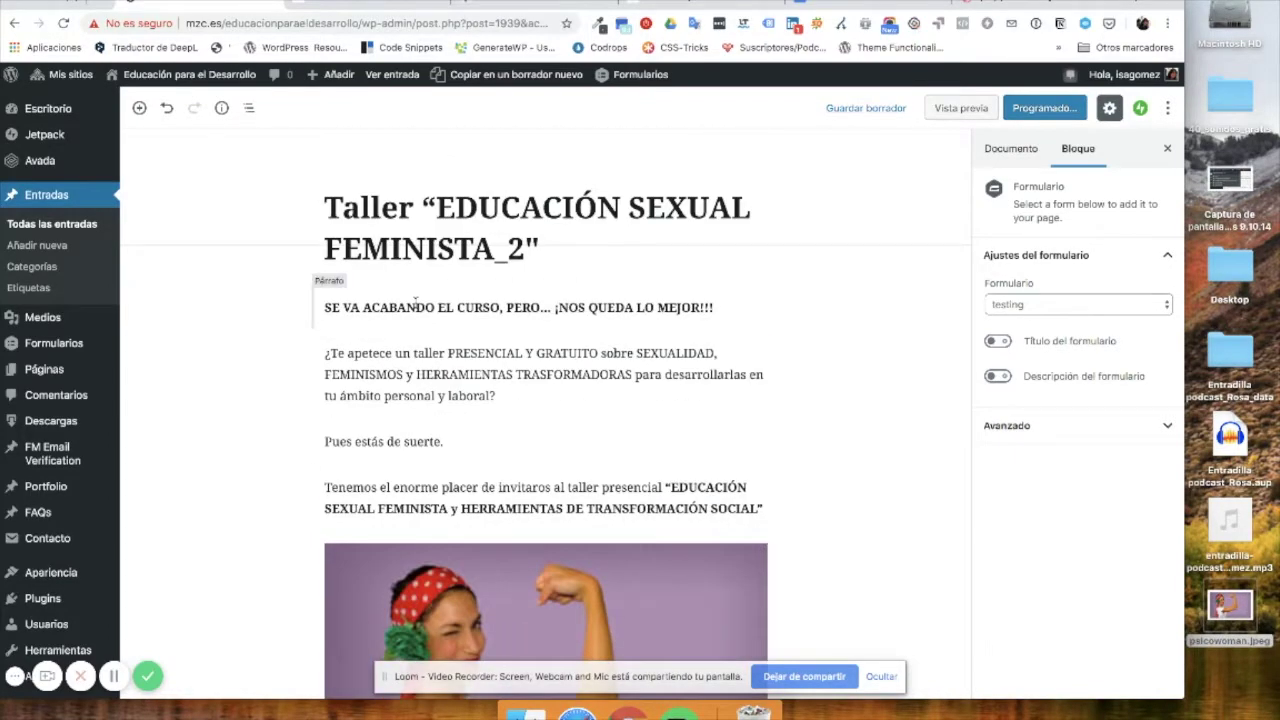